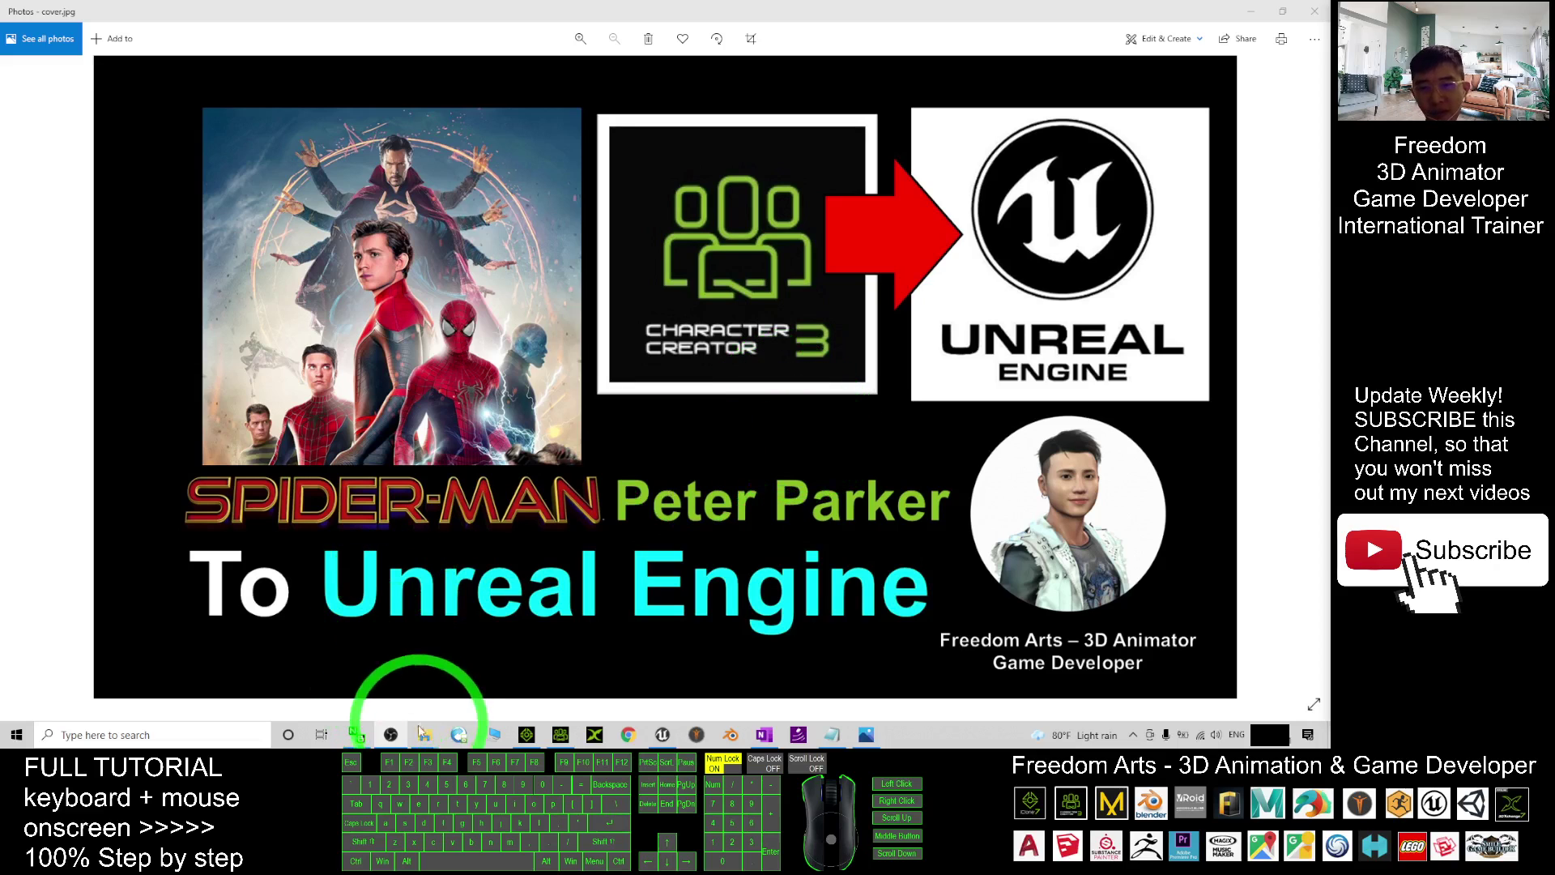
Open the Picture folder and look through the three reference photos of Tom Holland.
mouse_move(424, 738)
click(434, 660)
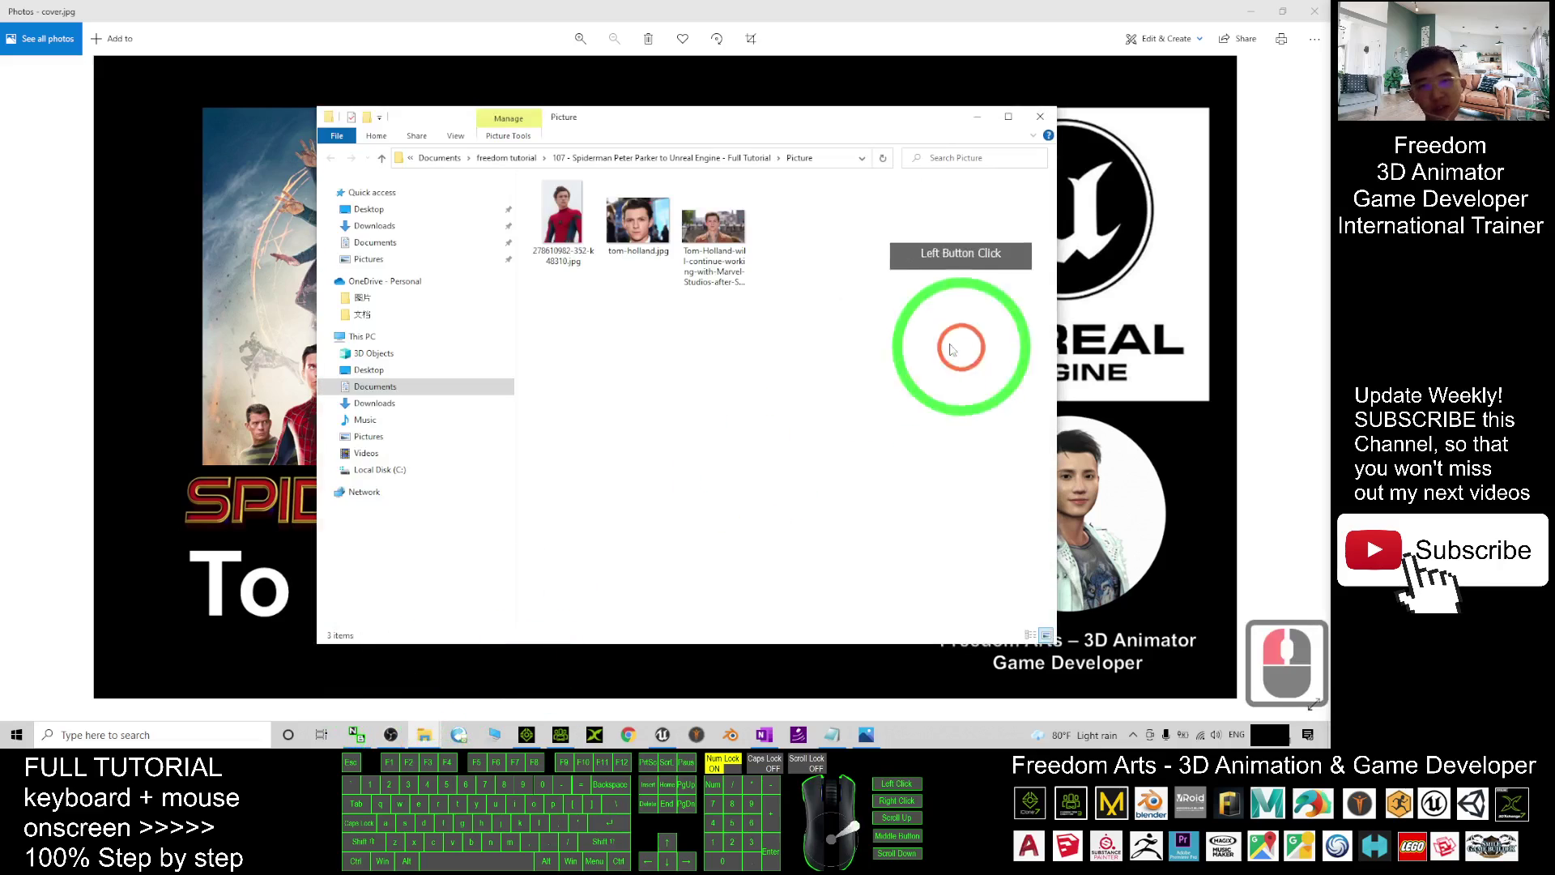
click(640, 231)
click(700, 233)
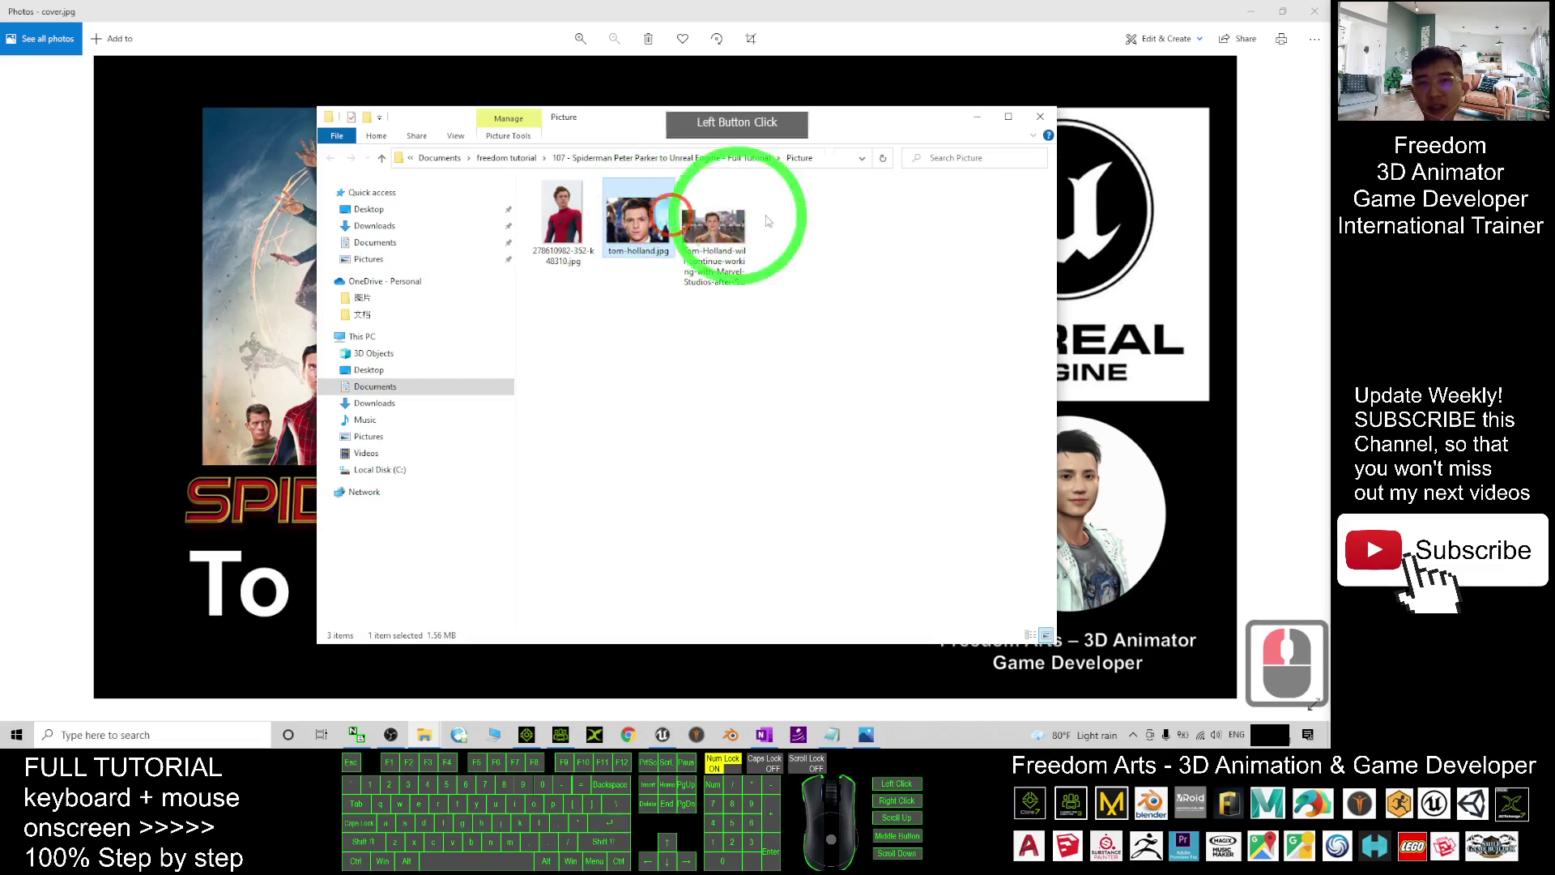
double_click(700, 232)
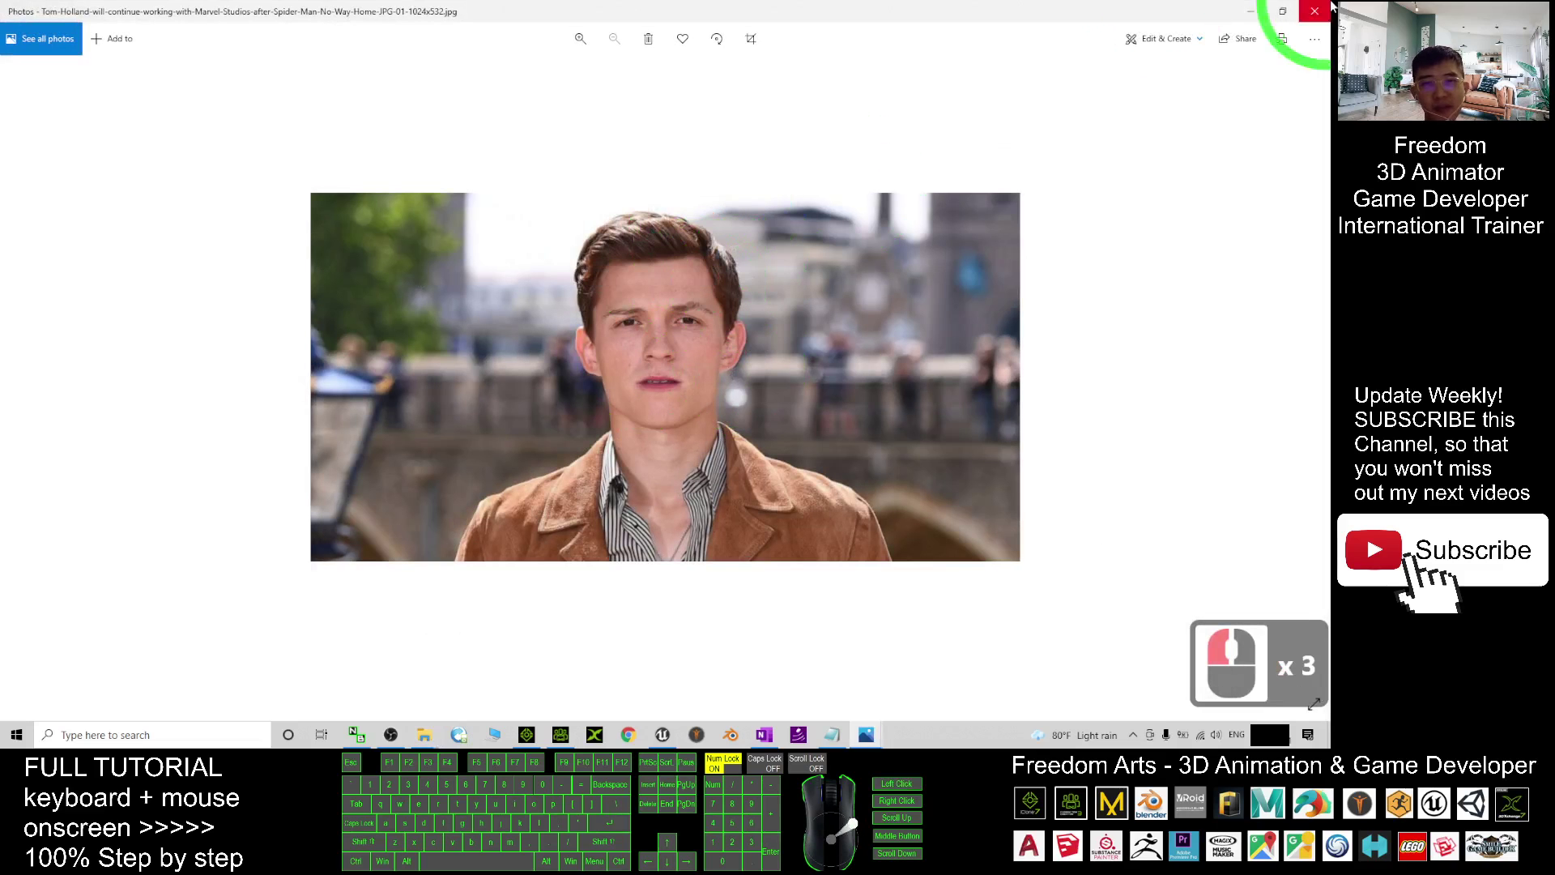
key(Left)
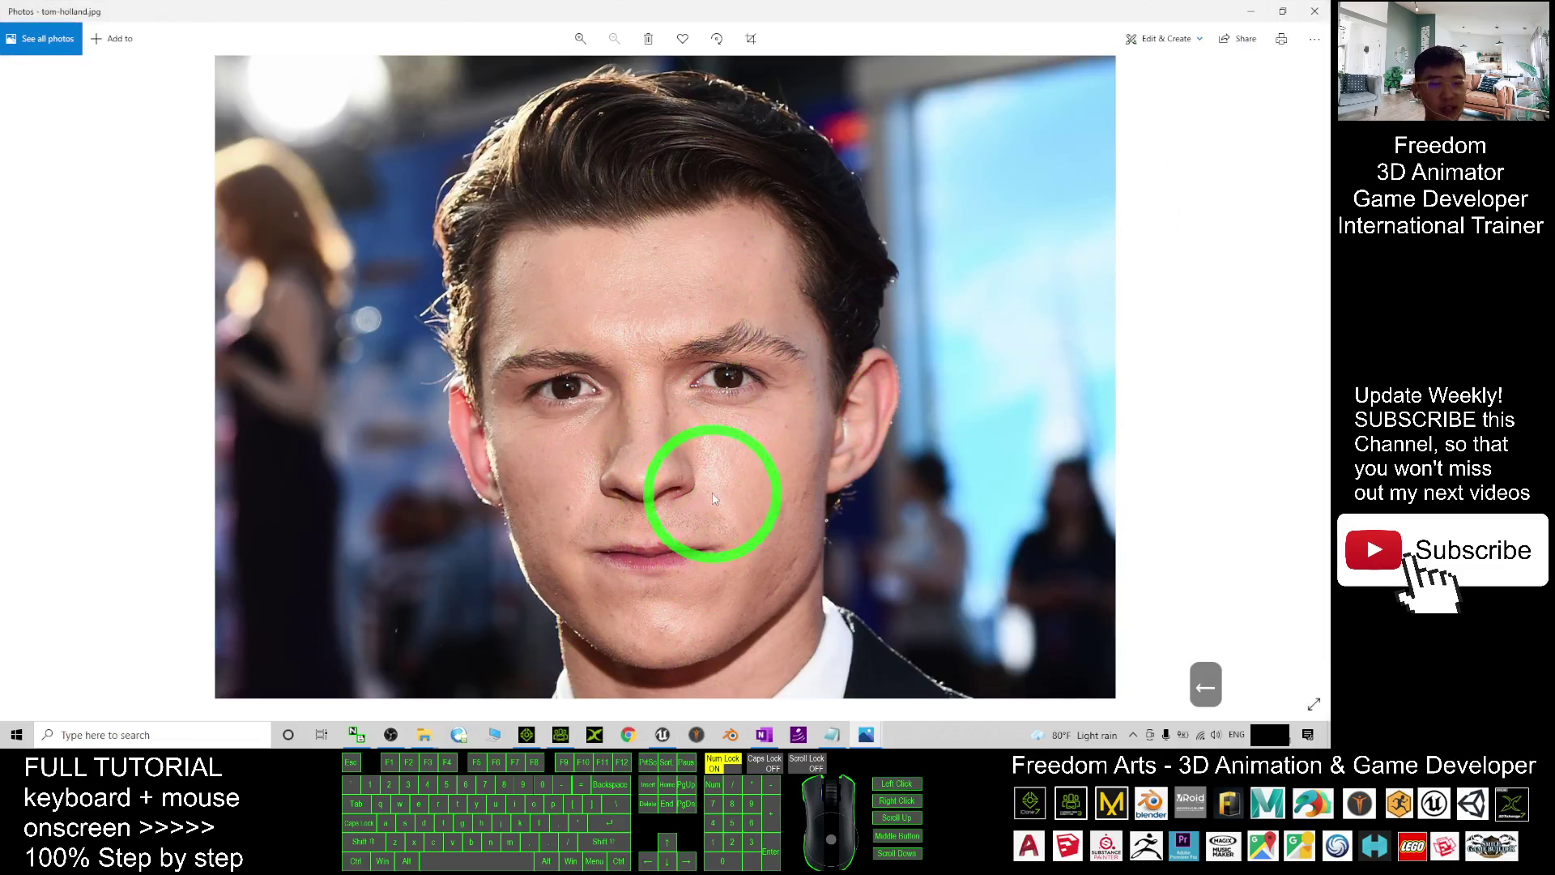
key(Left)
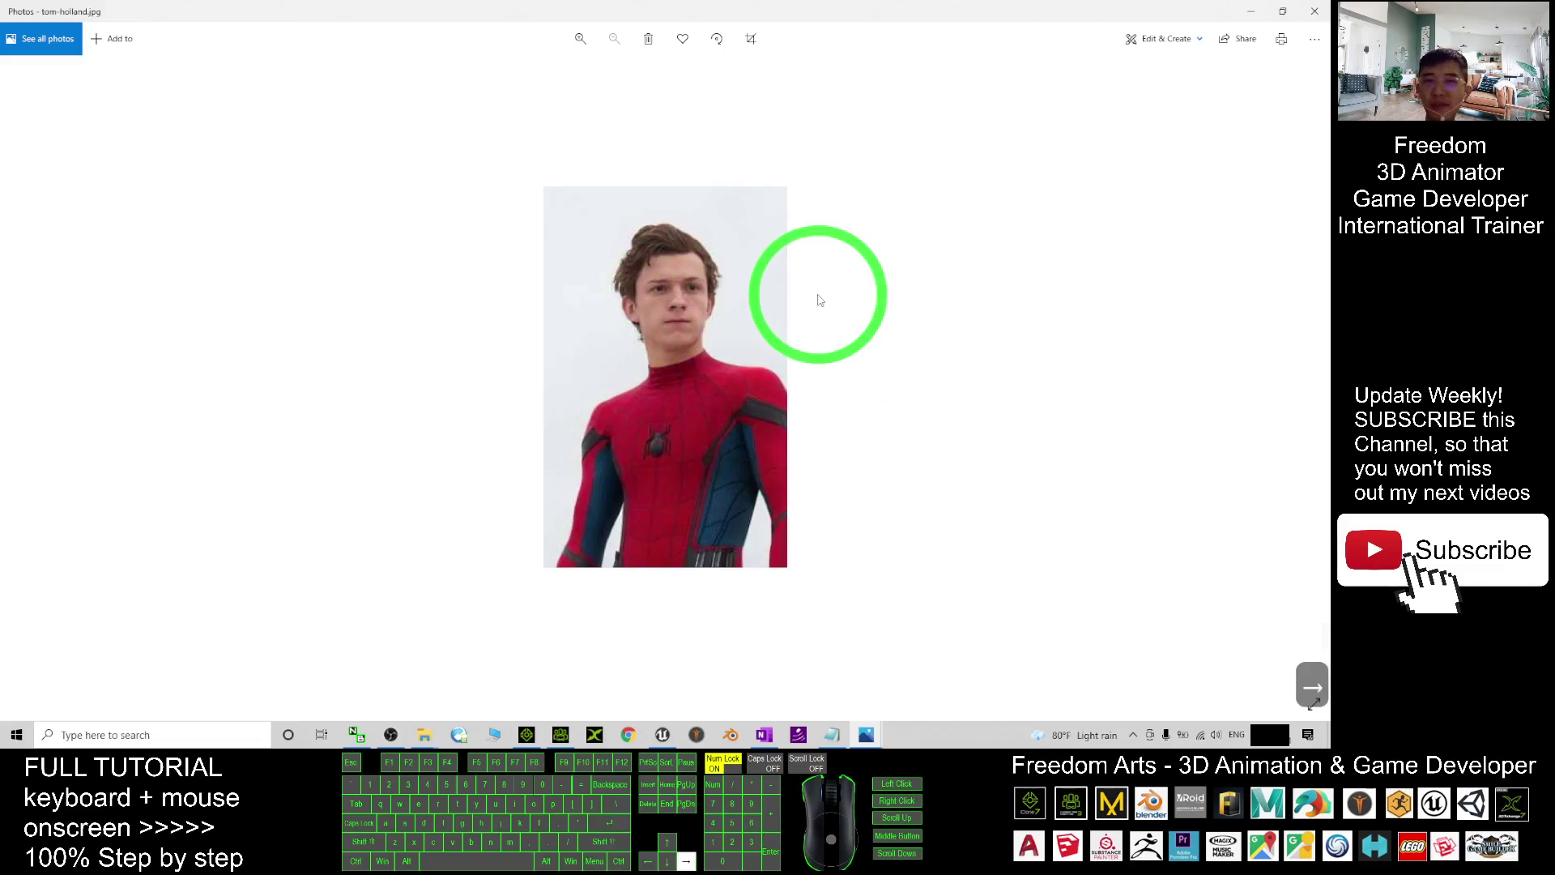
key(Right)
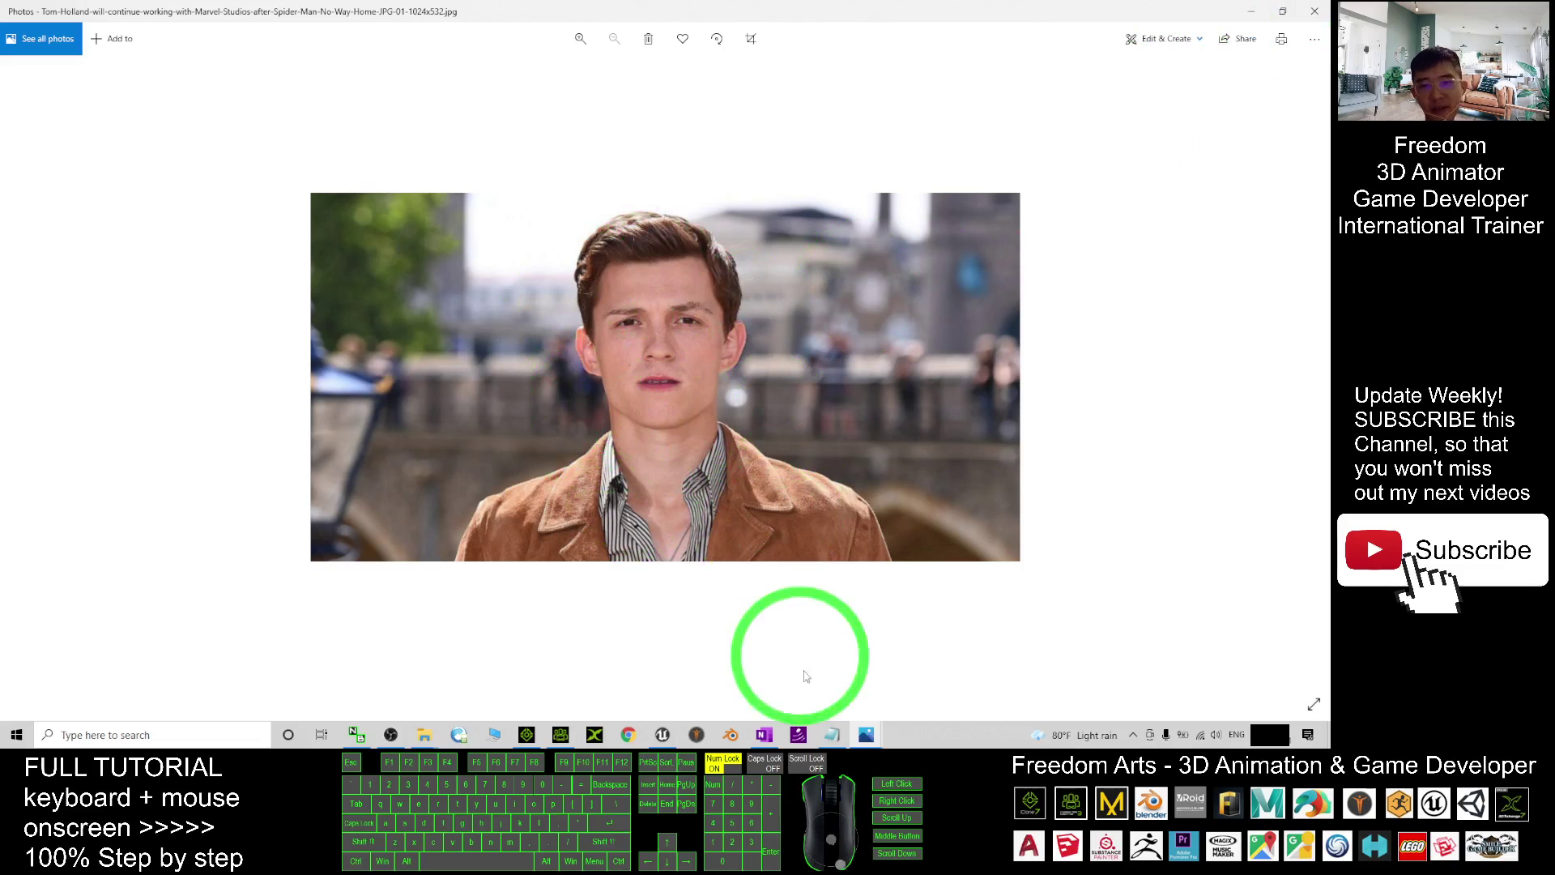
Review the Unreal Engine and Character Creator 3 Pipeline download links in Notes.txt.
click(831, 734)
scroll(929, 562, up, 17)
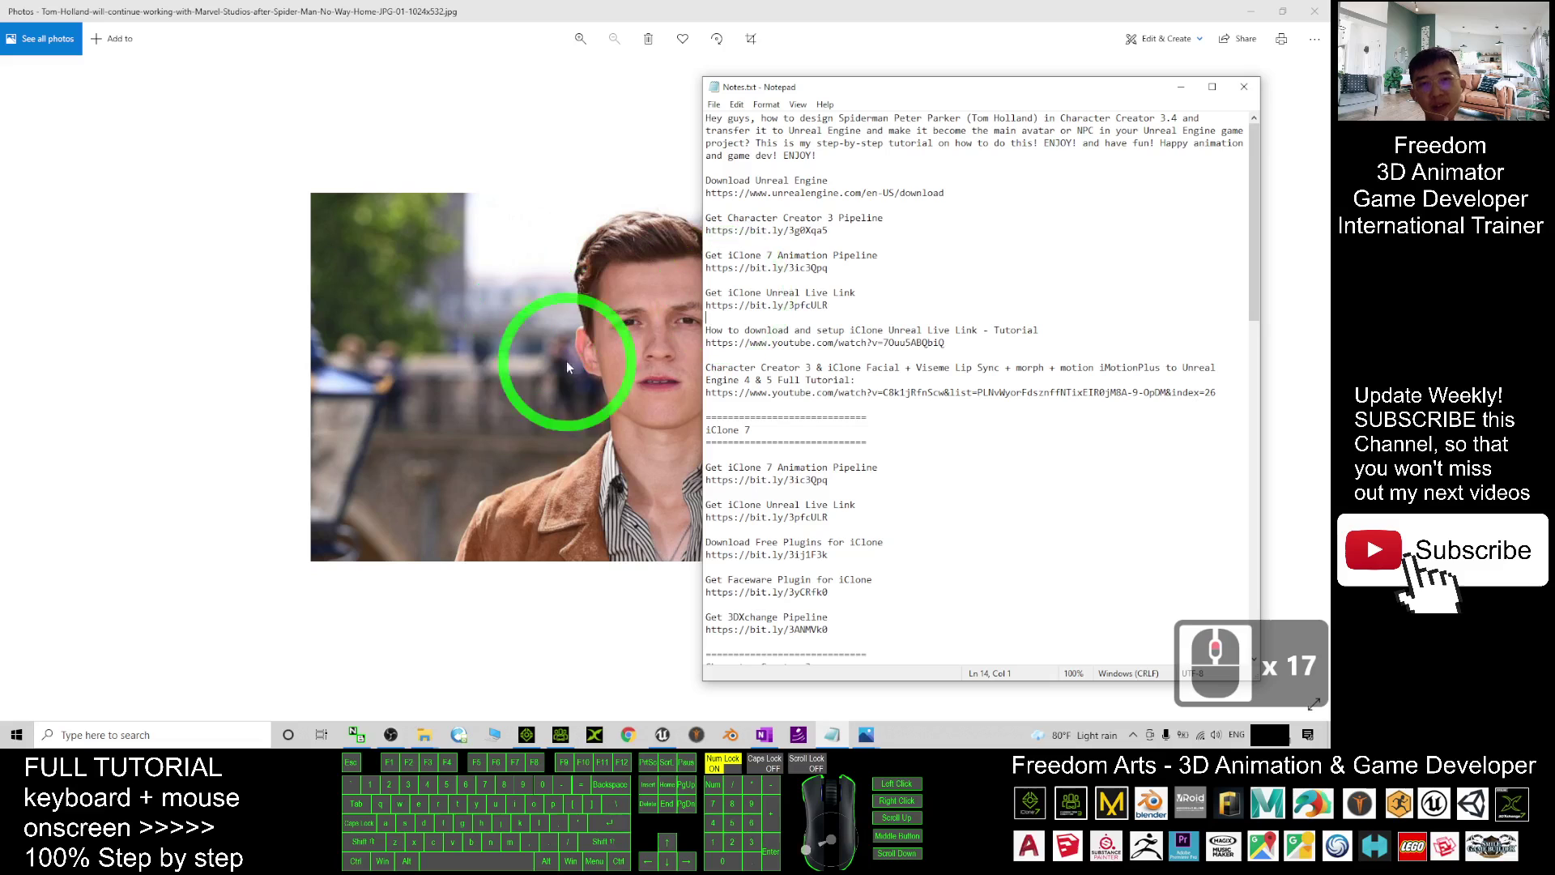
drag(713, 192, 928, 193)
drag(728, 230, 811, 230)
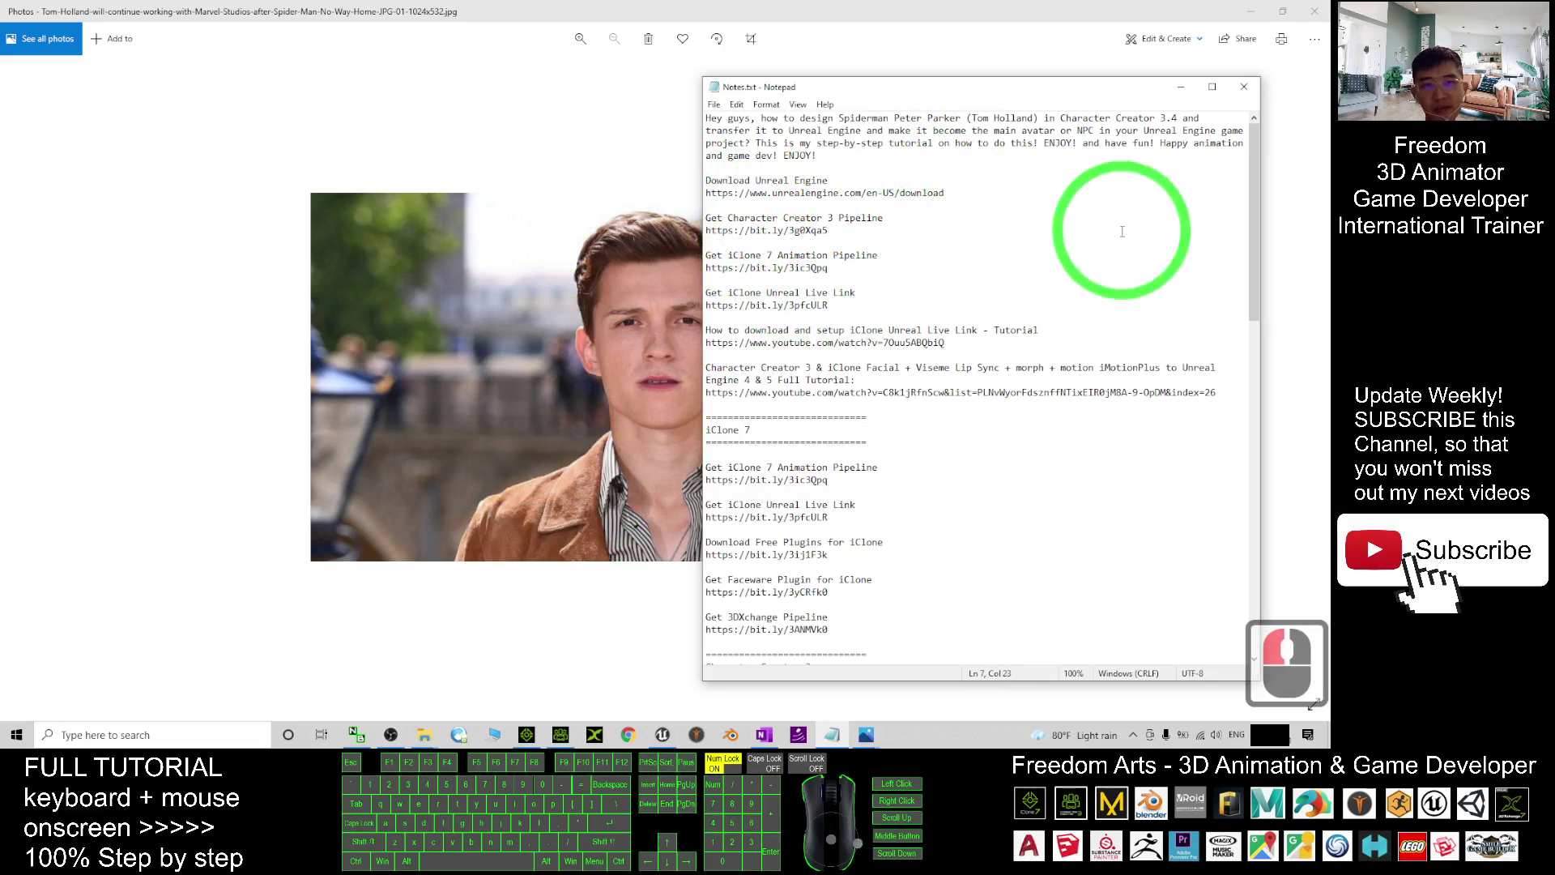
click(517, 551)
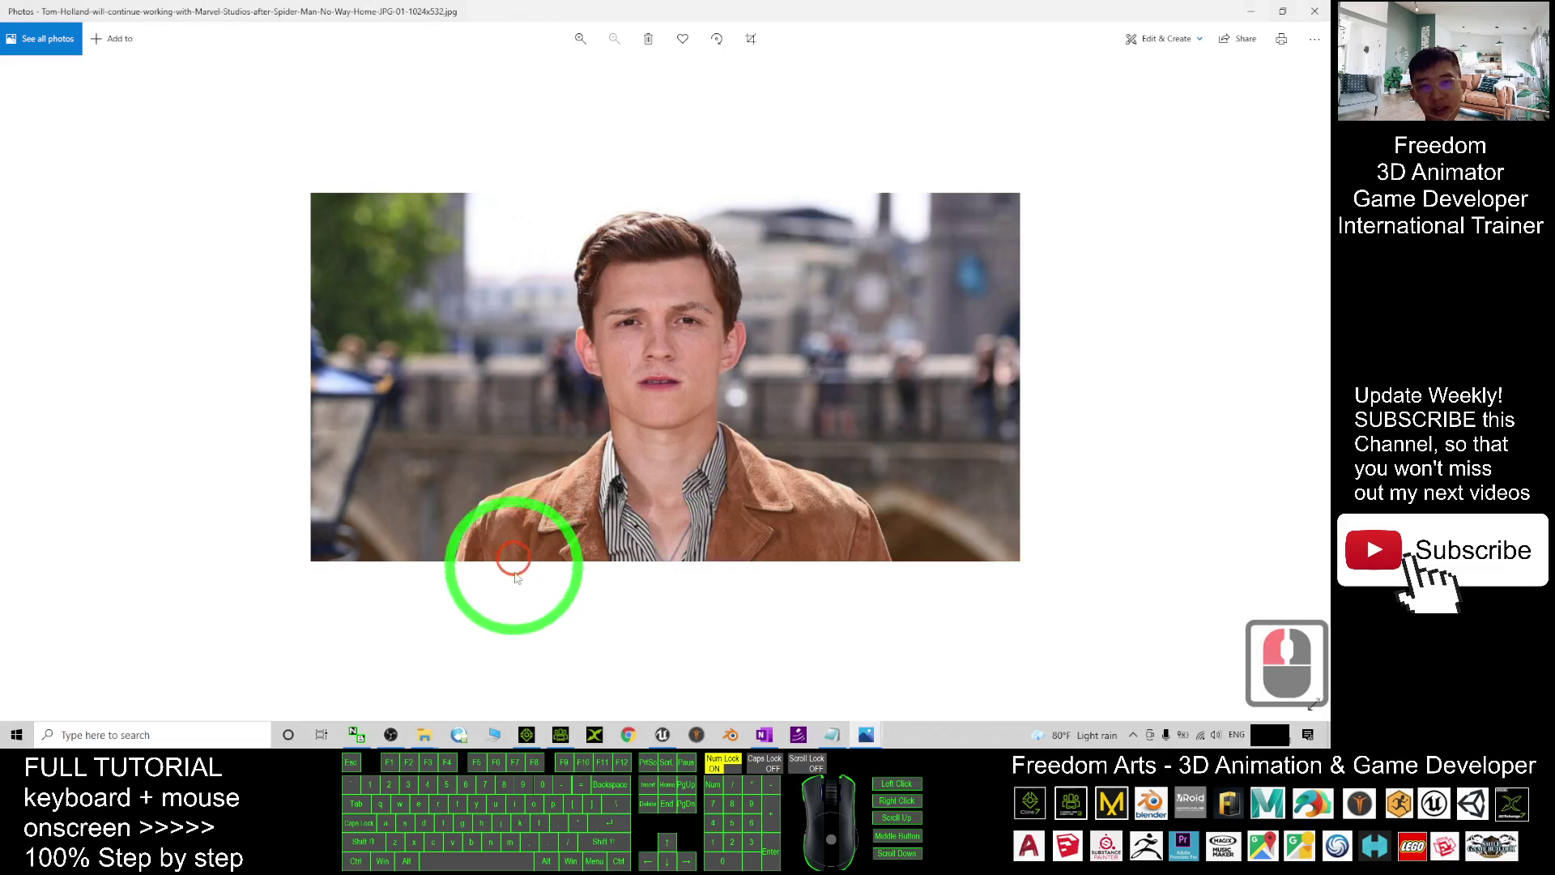
Switch to Character Creator 3 and set Headshot to Auto mode.
click(561, 735)
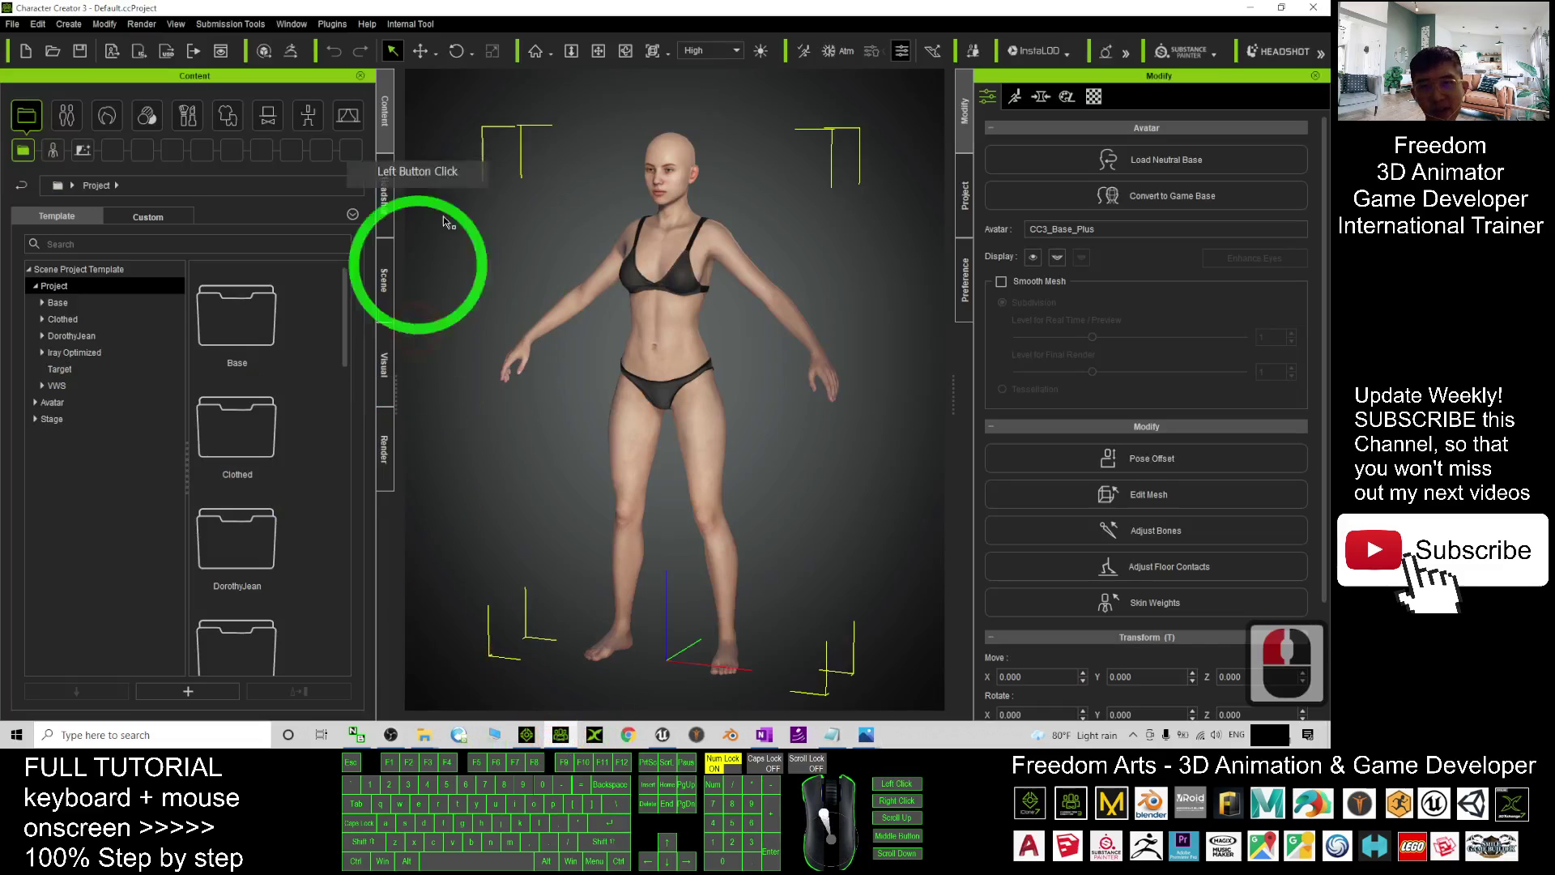
click(383, 194)
click(97, 108)
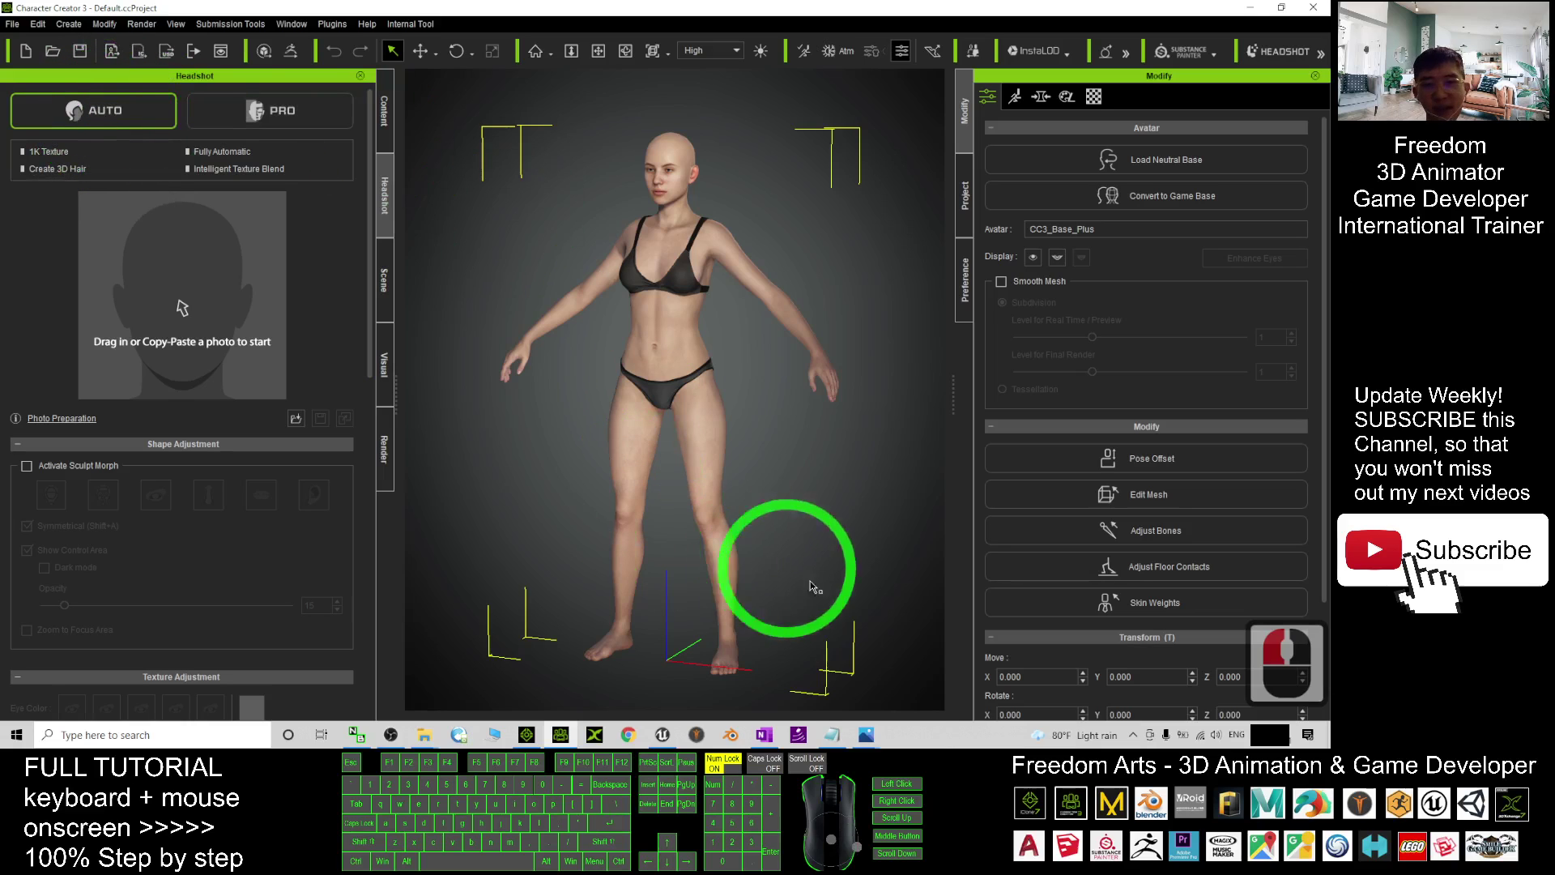
Copy the Headshot Plug-in entry with its link to below the first Character Creator 3 Pipeline link in Notes.txt, and save the file.
click(835, 737)
click(981, 465)
scroll(984, 468, down, 6)
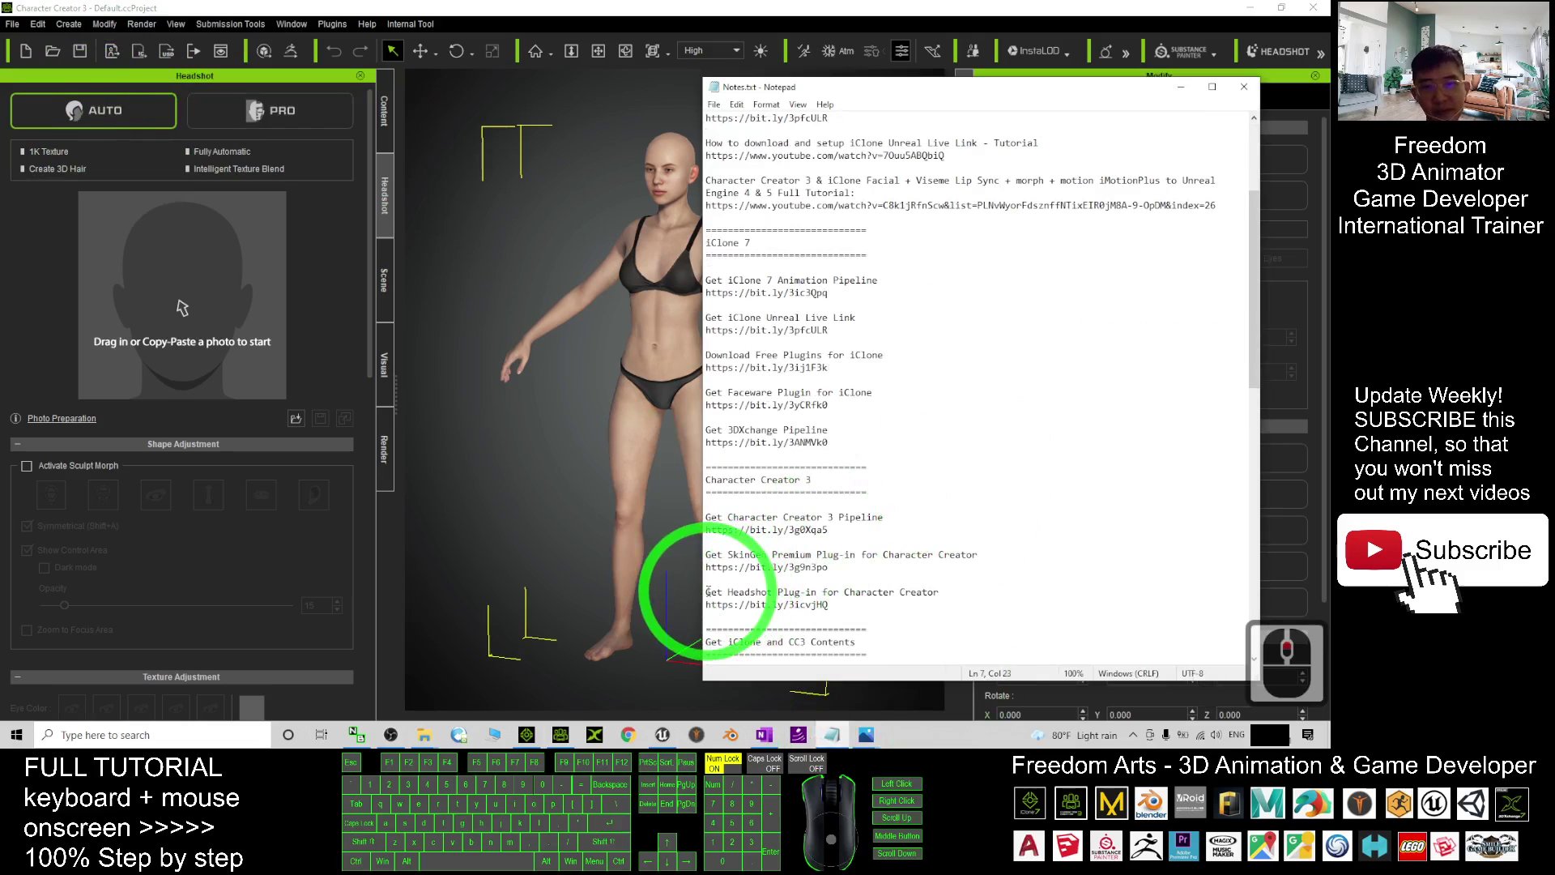
drag(705, 592, 837, 603)
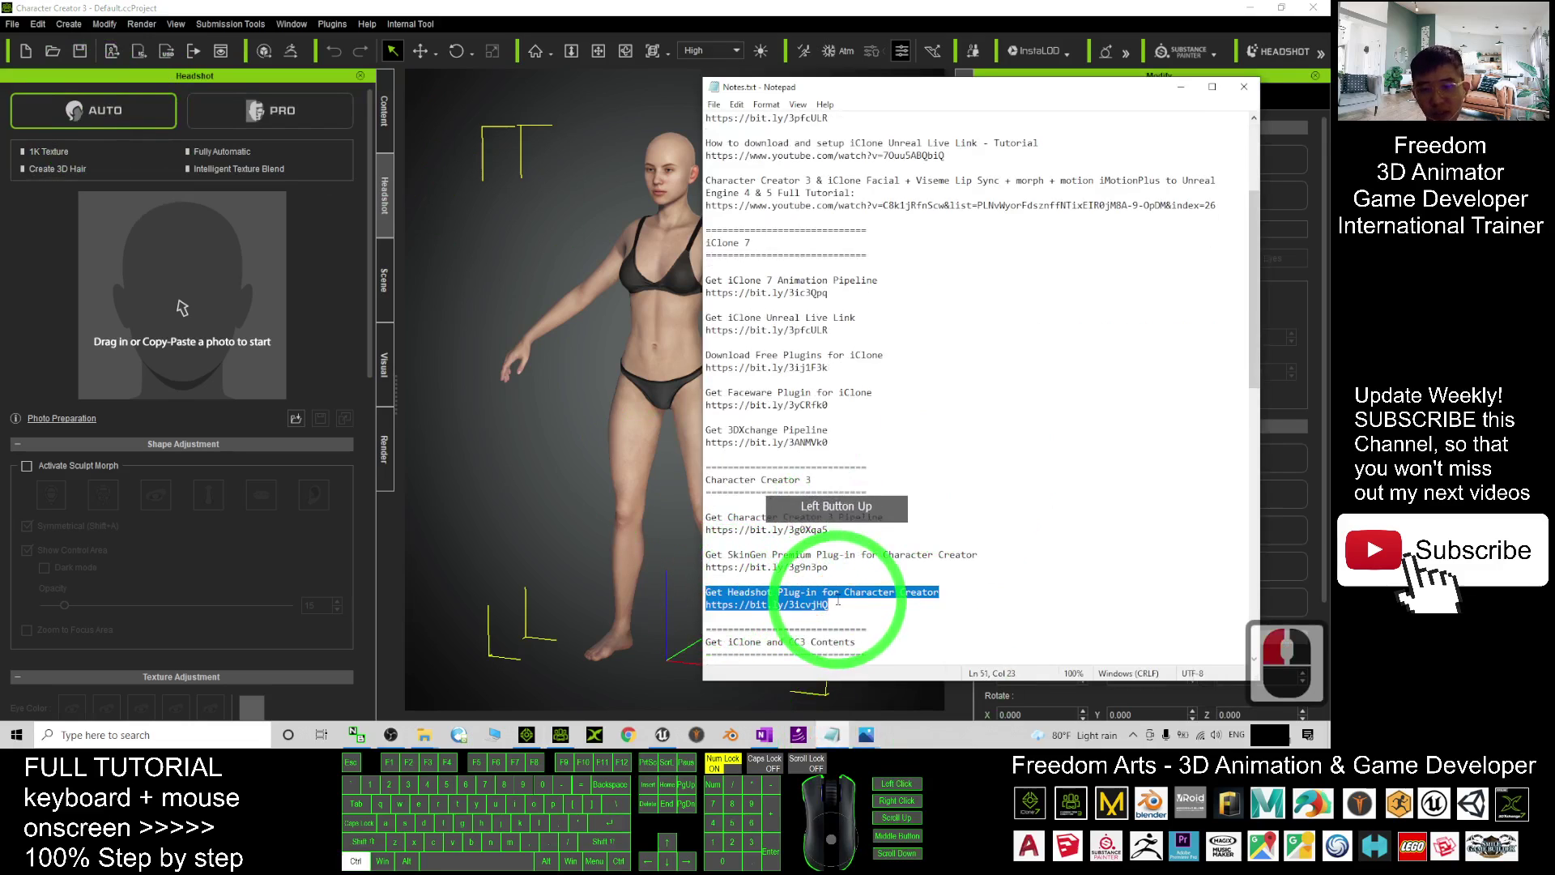
scroll(895, 451, up, 10)
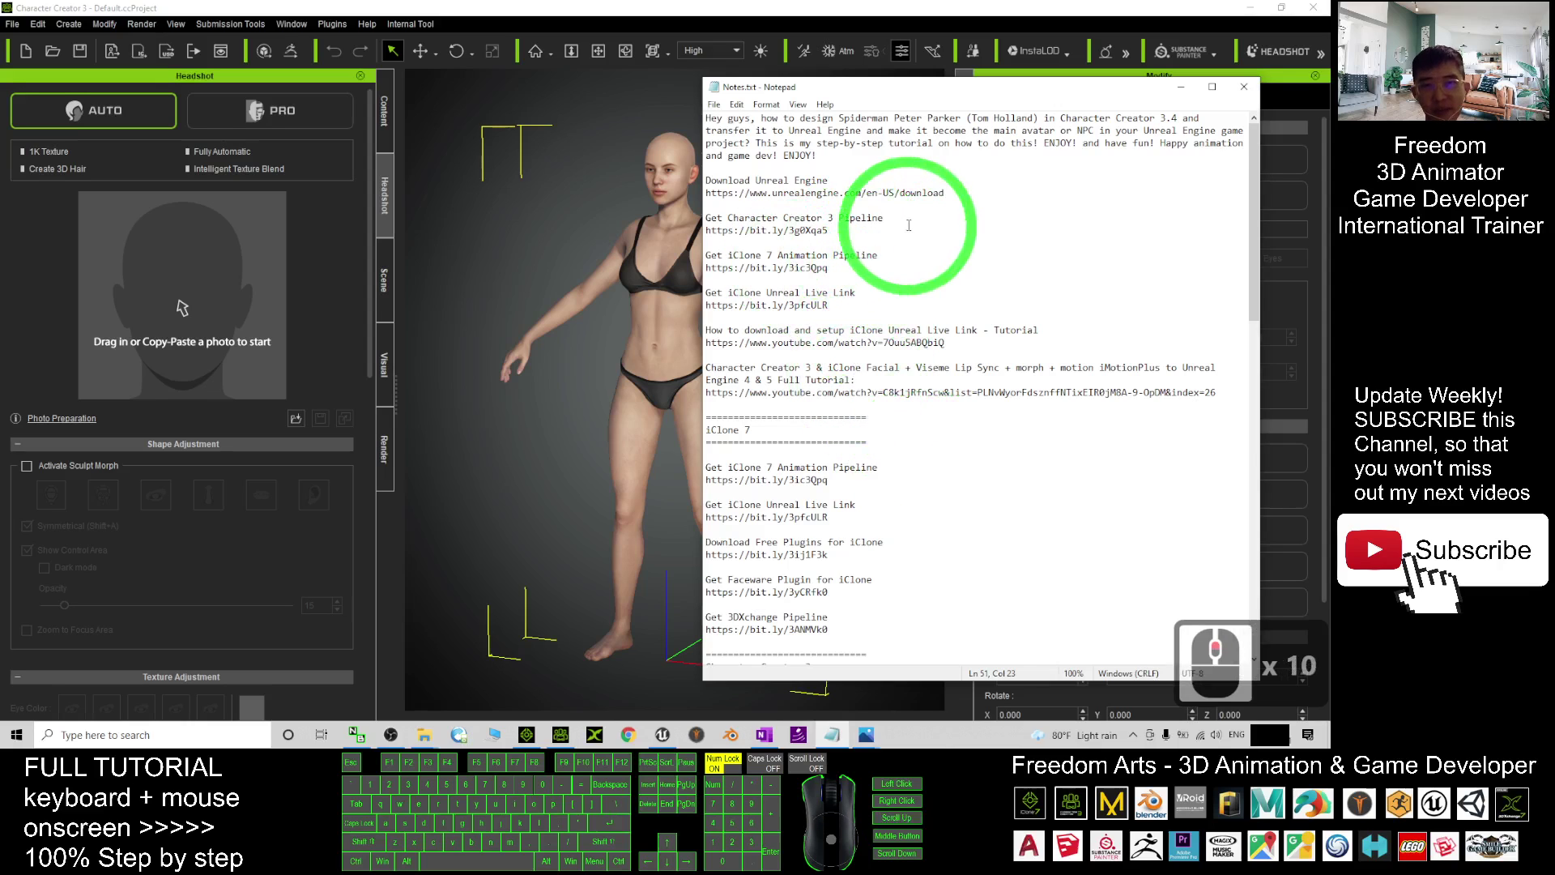
click(845, 231)
text(Get Headshot Plug-in for Character Creator https://bit.ly/3icvjQQ)
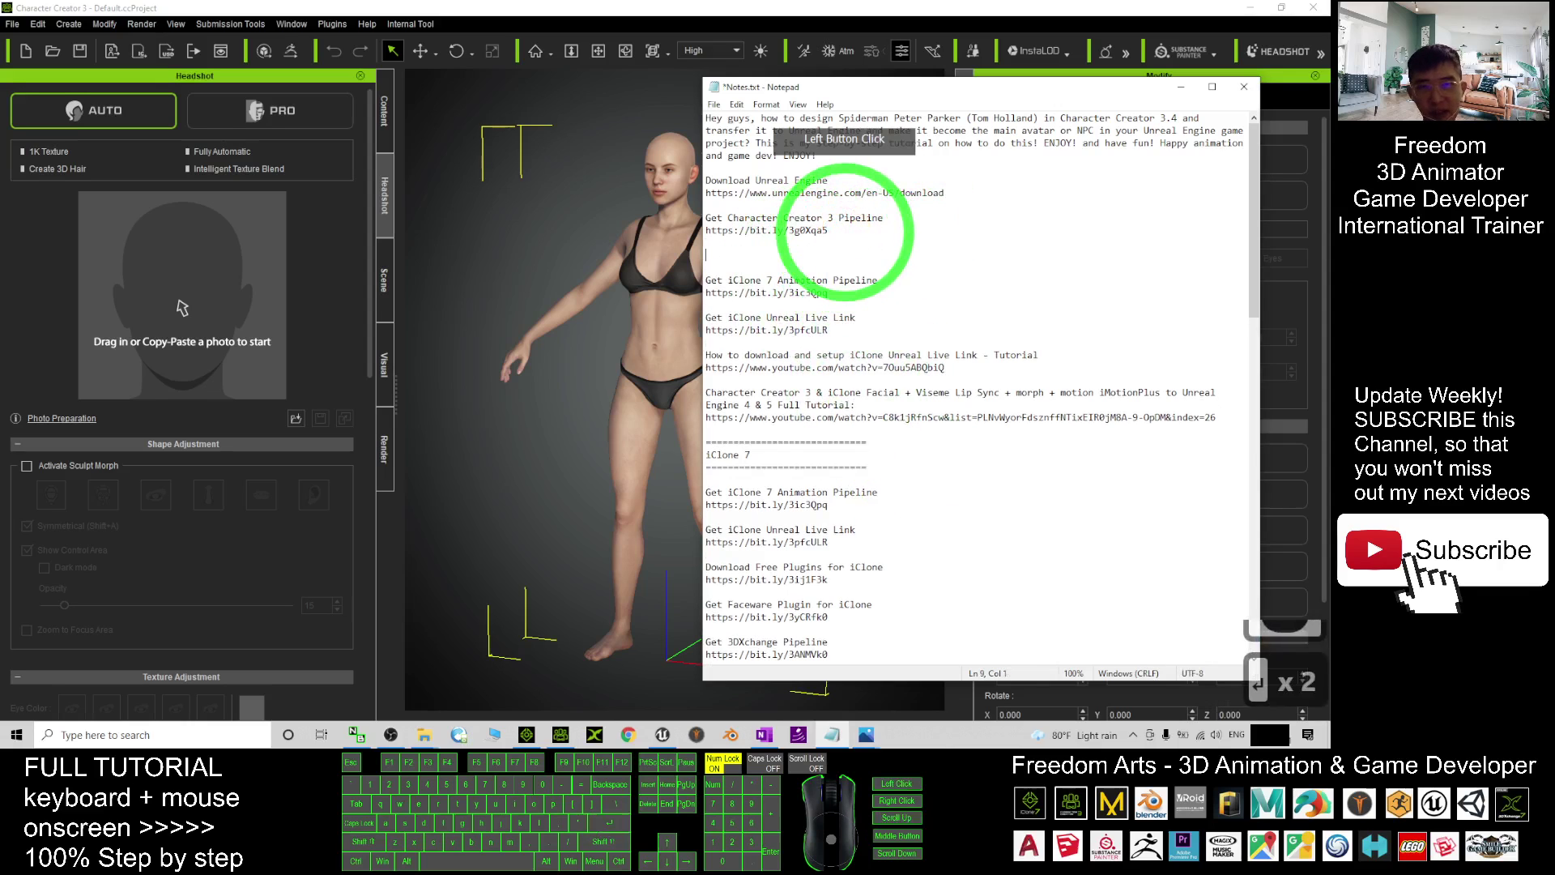
click(871, 268)
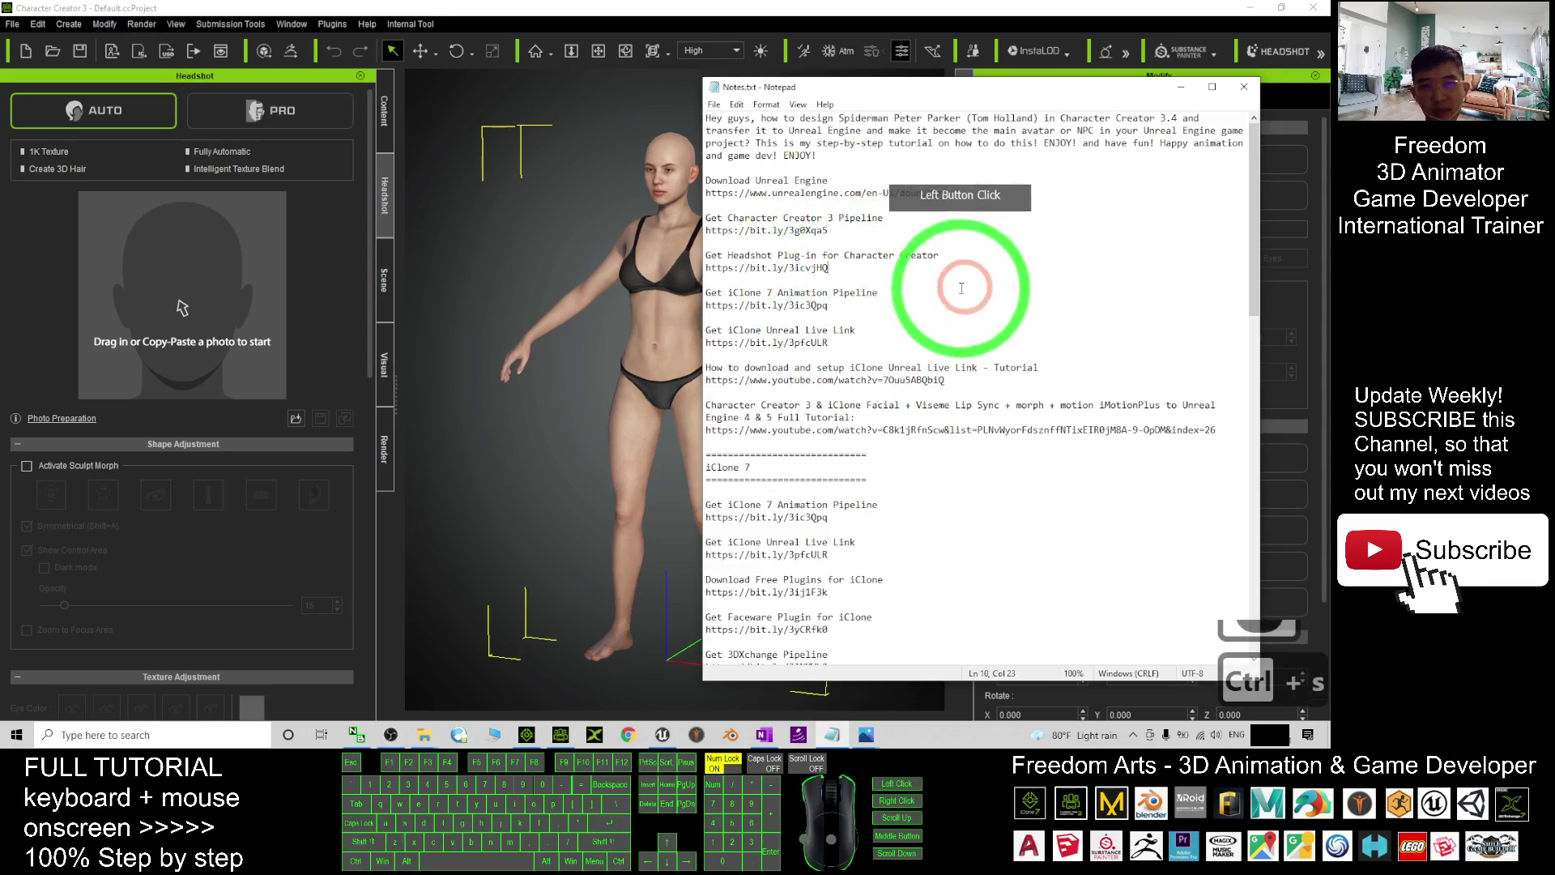
Load the 1024x532 Tom Holland photo with the brown jacket from the Picture folder into Headshot.
click(101, 258)
click(417, 737)
click(492, 669)
click(746, 235)
drag(797, 127, 1054, 146)
click(980, 249)
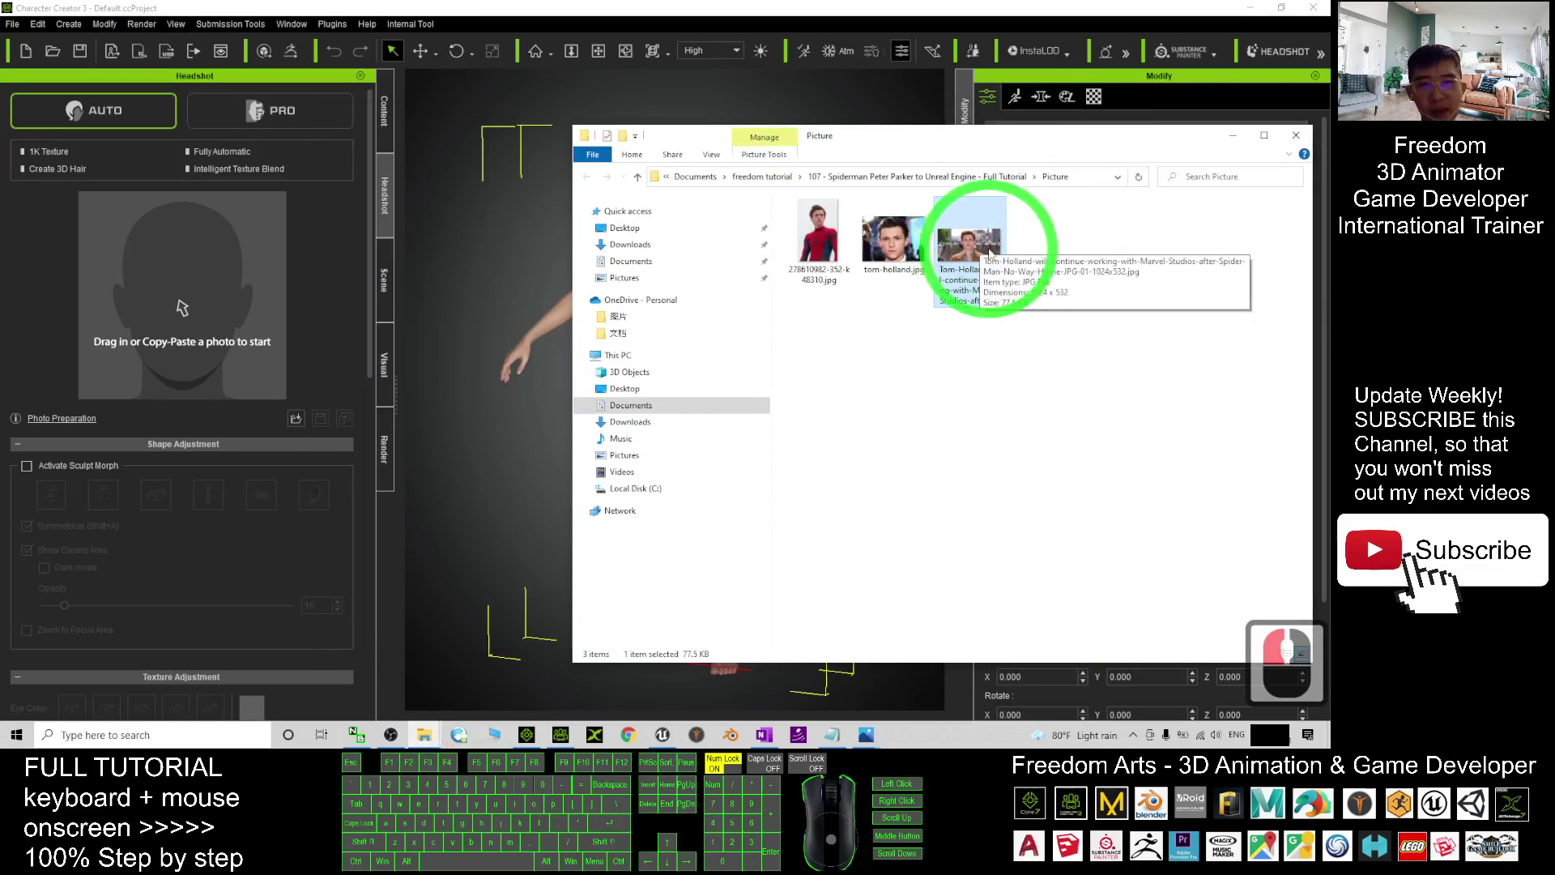
click(1006, 566)
drag(969, 251, 141, 360)
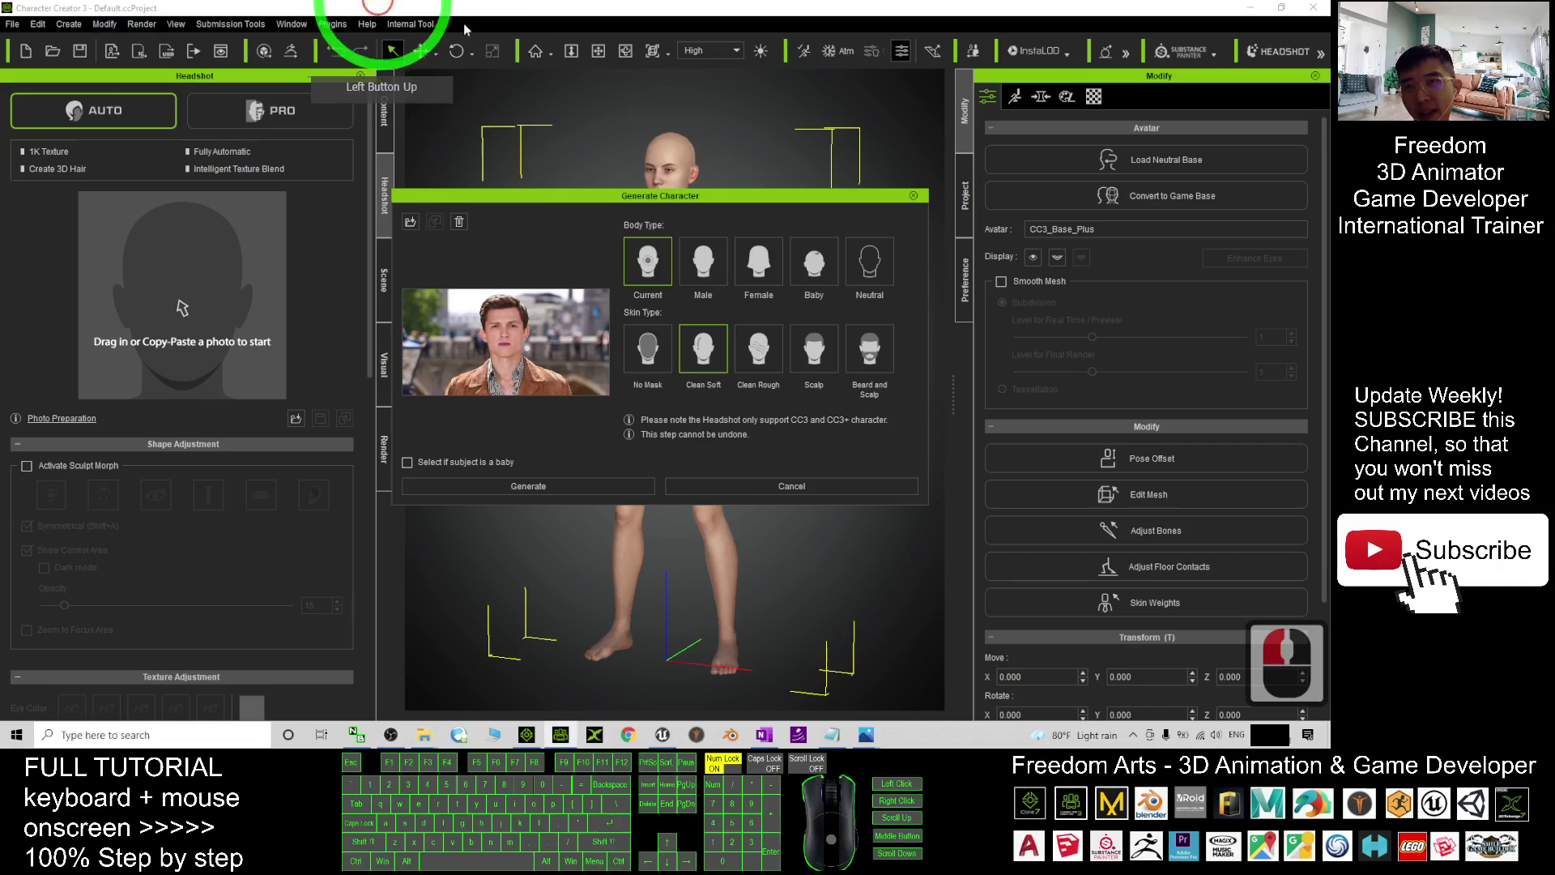
click(596, 315)
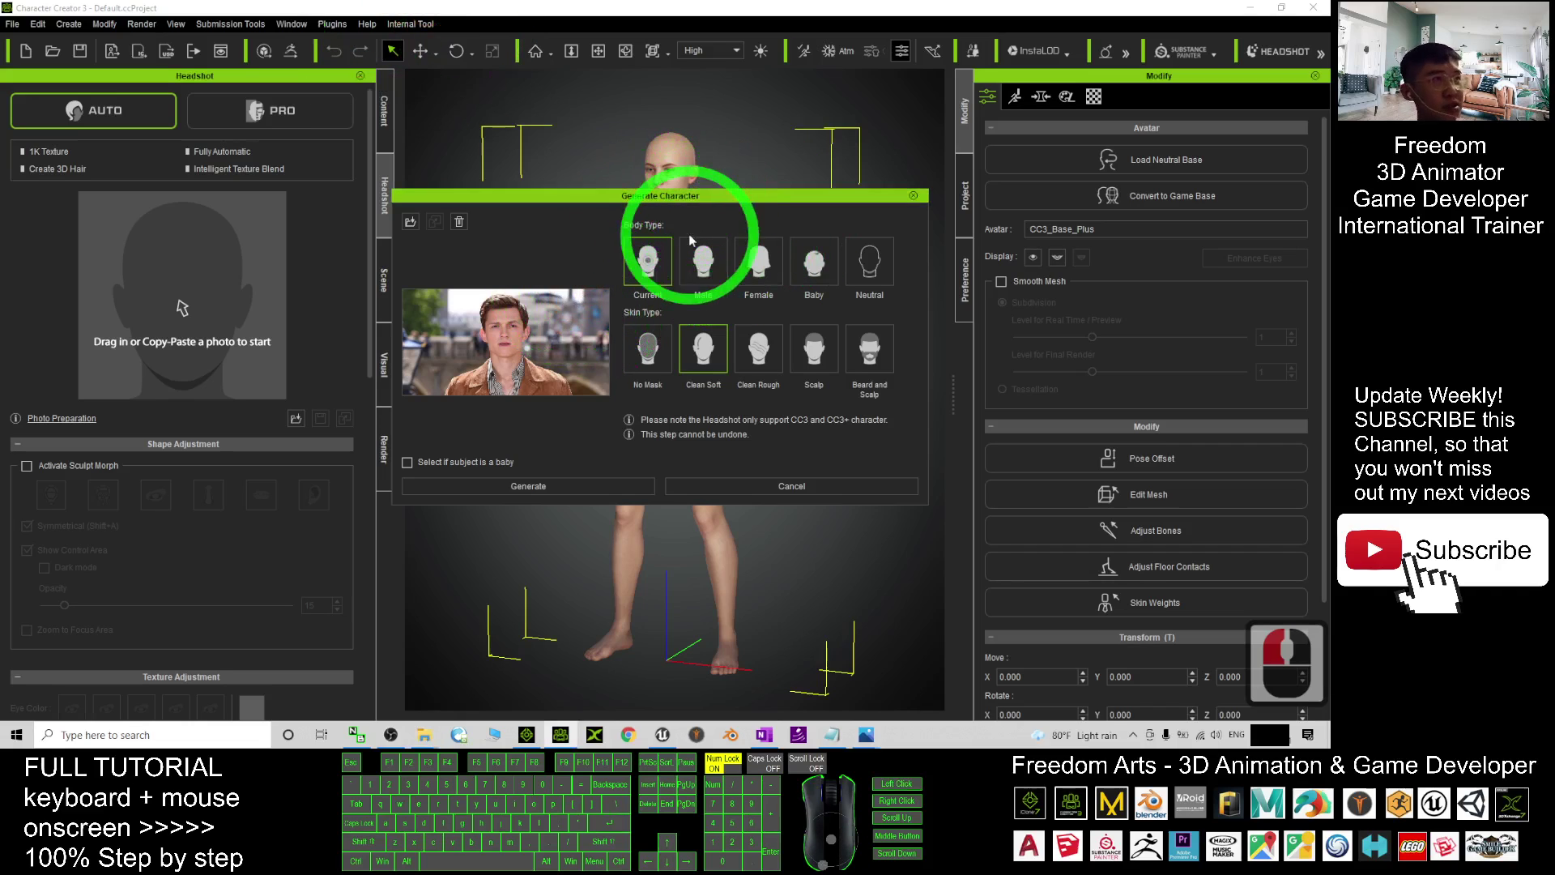
Generate the character from the photo with body type Male and skin type No Mask.
click(704, 257)
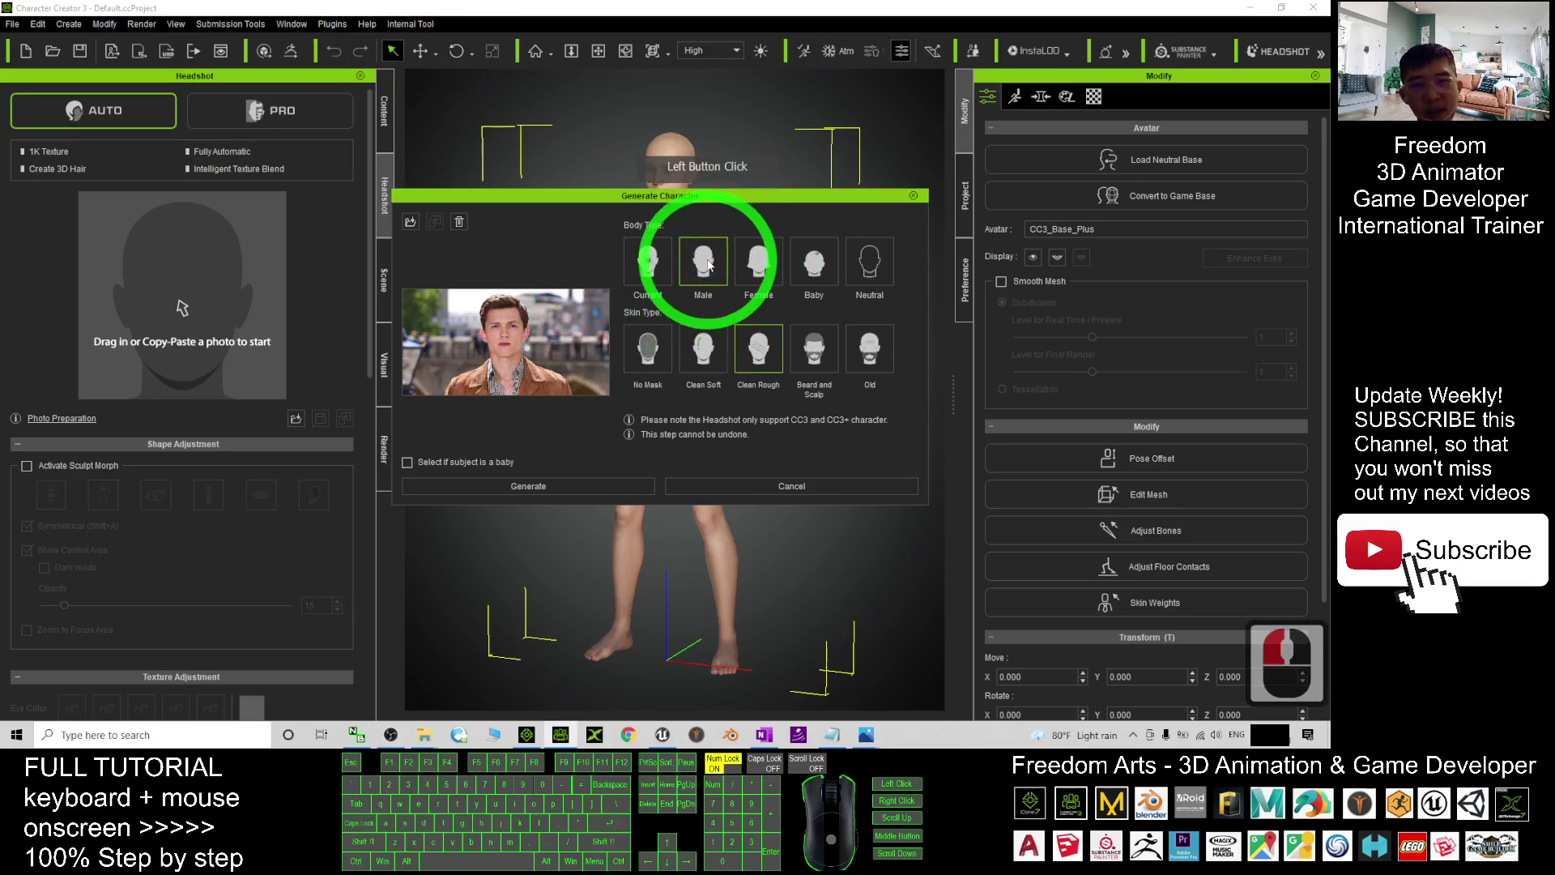
click(648, 345)
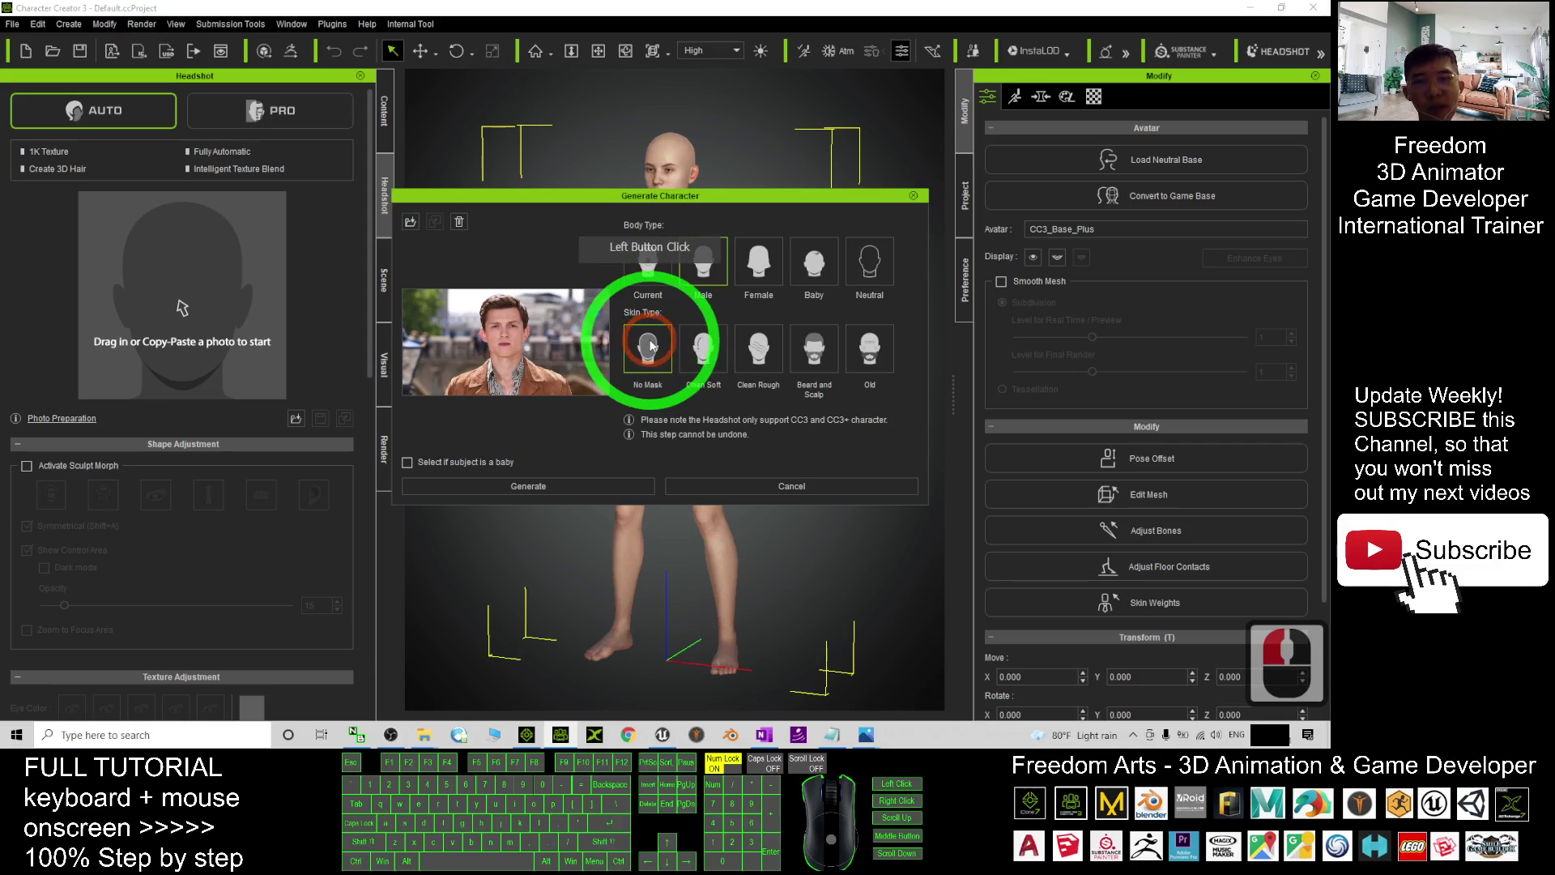
click(545, 490)
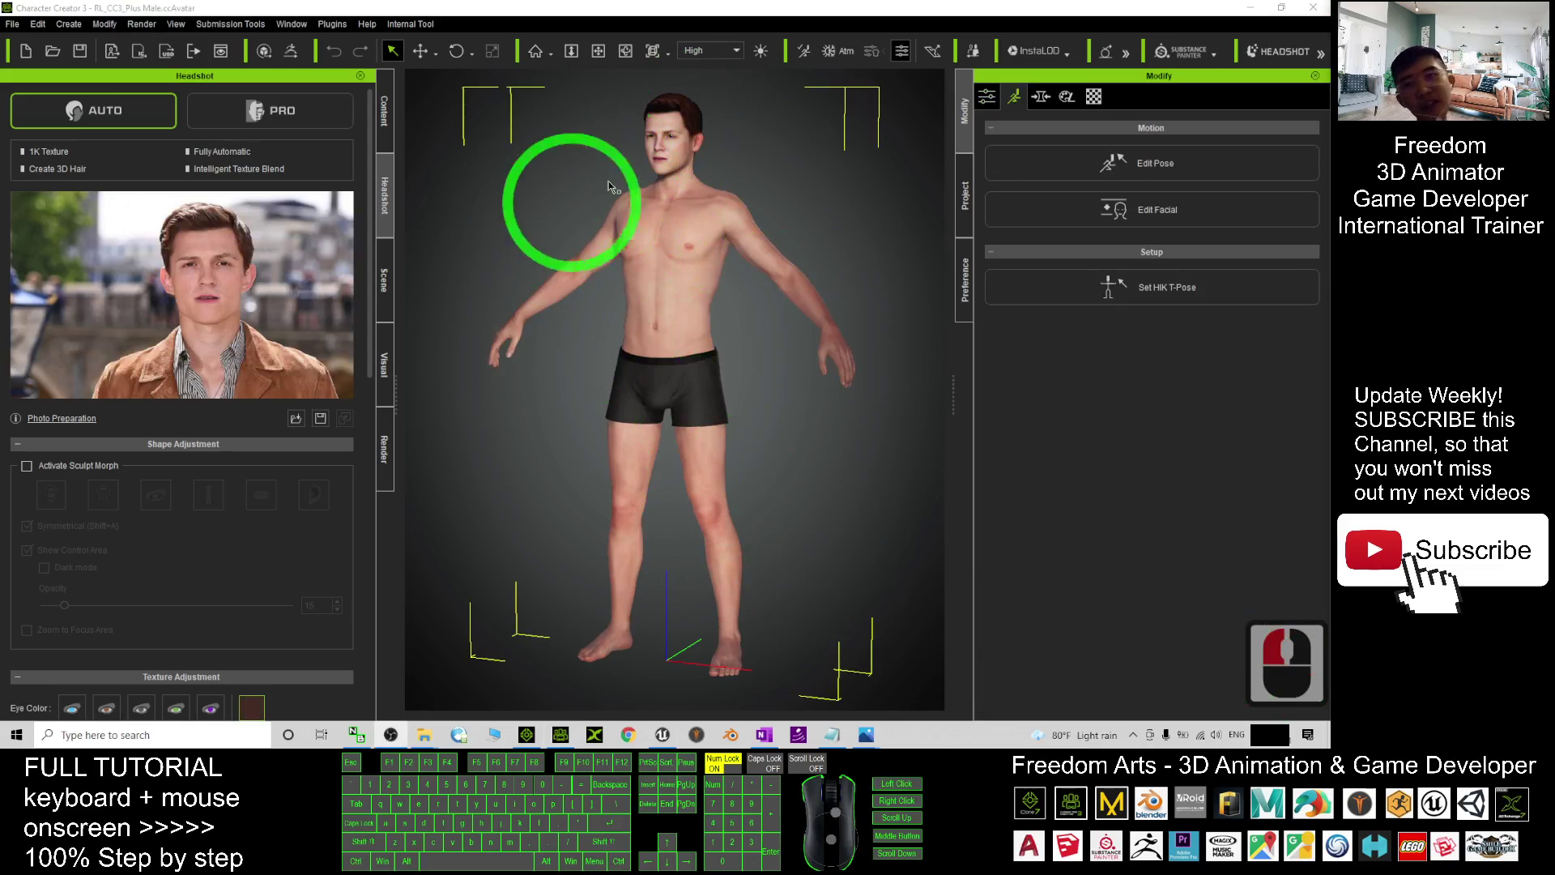
Examine the generated character's head, face and upper body from several angles.
scroll(729, 235, up, 12)
click(746, 264)
scroll(741, 299, up, 6)
key(x)
drag(685, 273, 664, 607)
key(c)
drag(510, 543, 786, 519)
scroll(763, 496, up, 6)
key(x)
drag(736, 438, 745, 485)
key(c)
drag(746, 485, 609, 472)
scroll(823, 440, up, 6)
scroll(820, 444, down, 9)
key(x)
drag(736, 538, 566, 198)
key(c)
Dress the character in the Gray_Sweater_L shirt from the cloth templates.
click(387, 104)
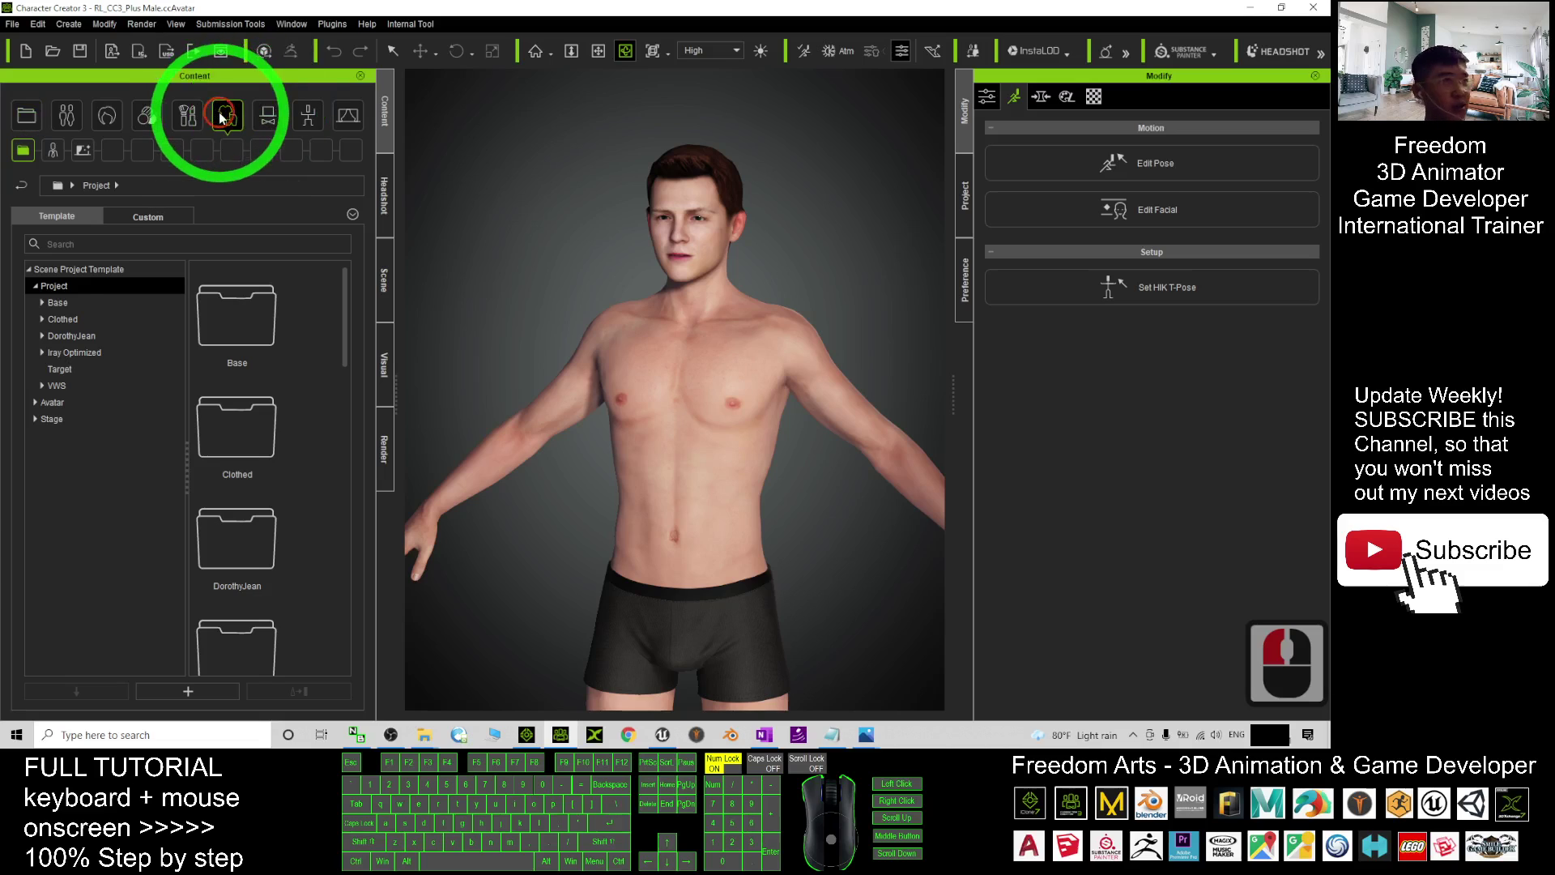
click(222, 119)
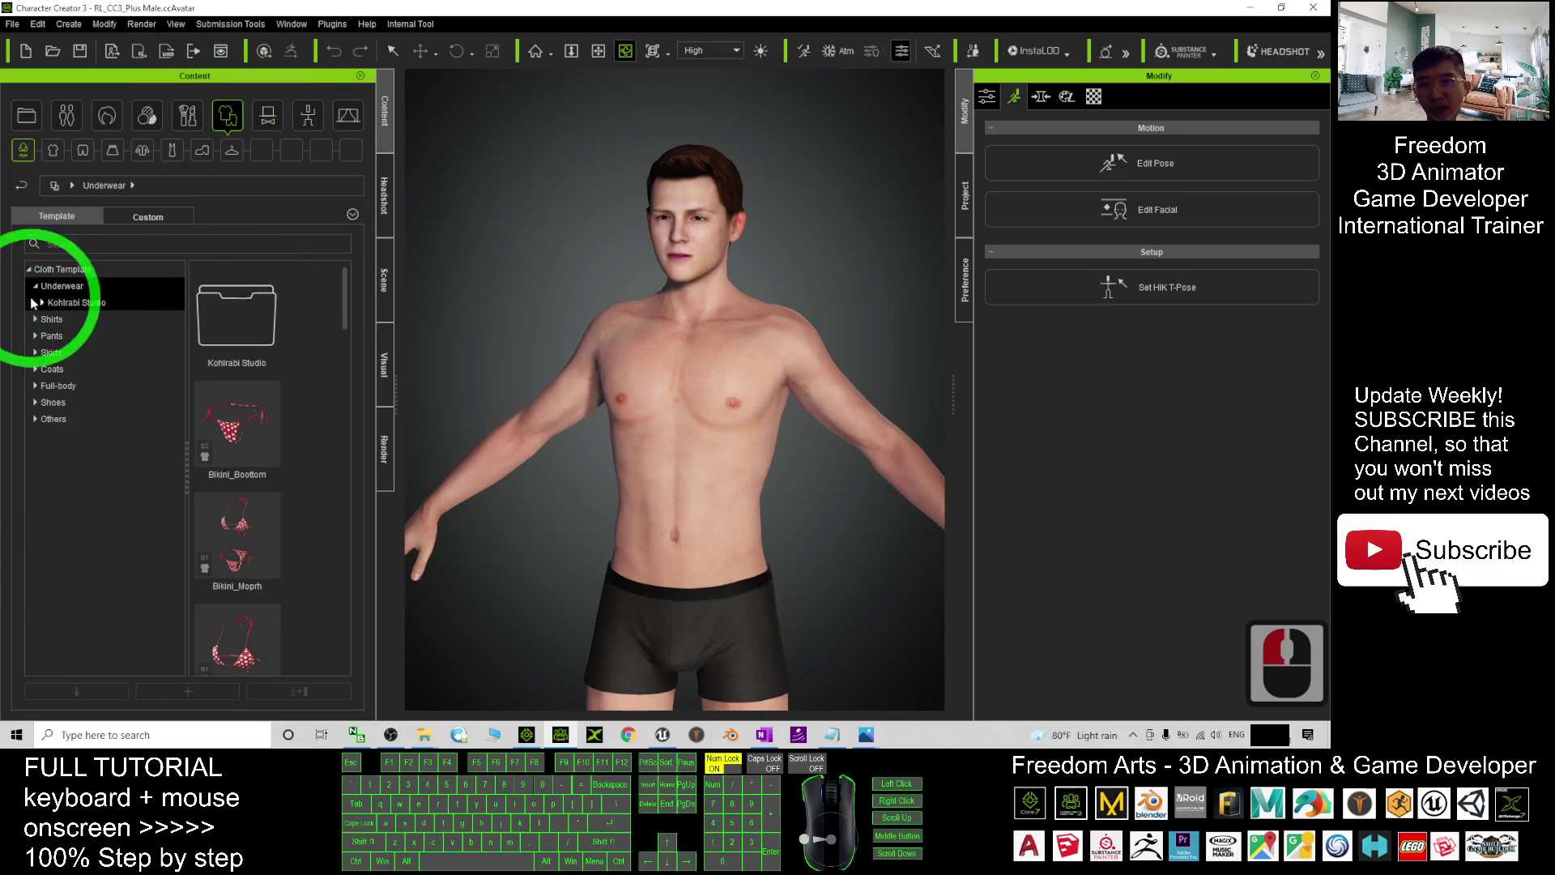
click(52, 319)
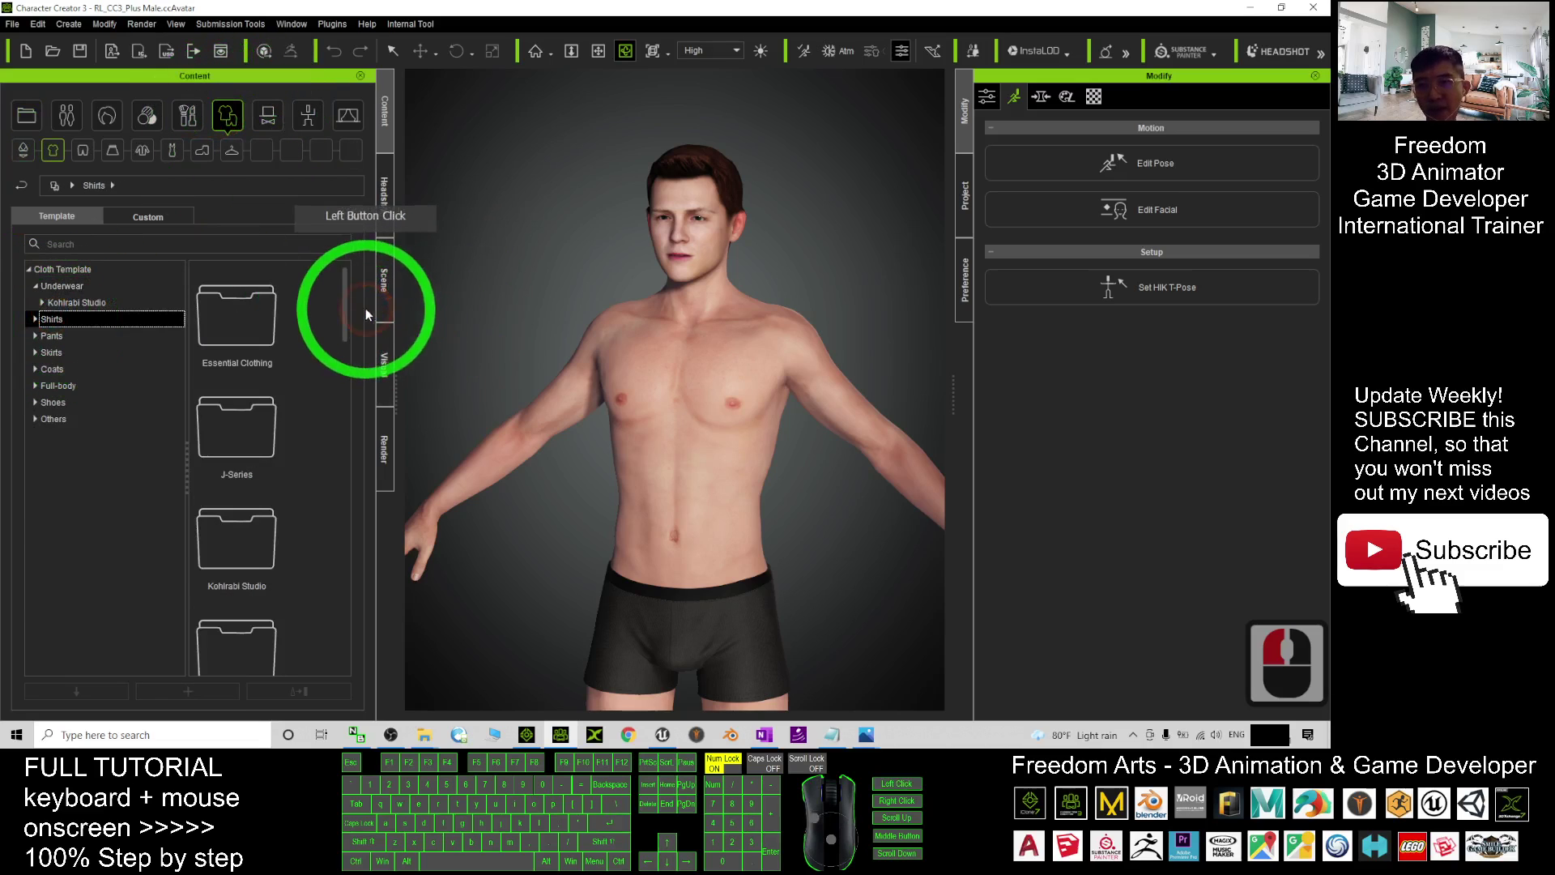
drag(340, 301, 334, 556)
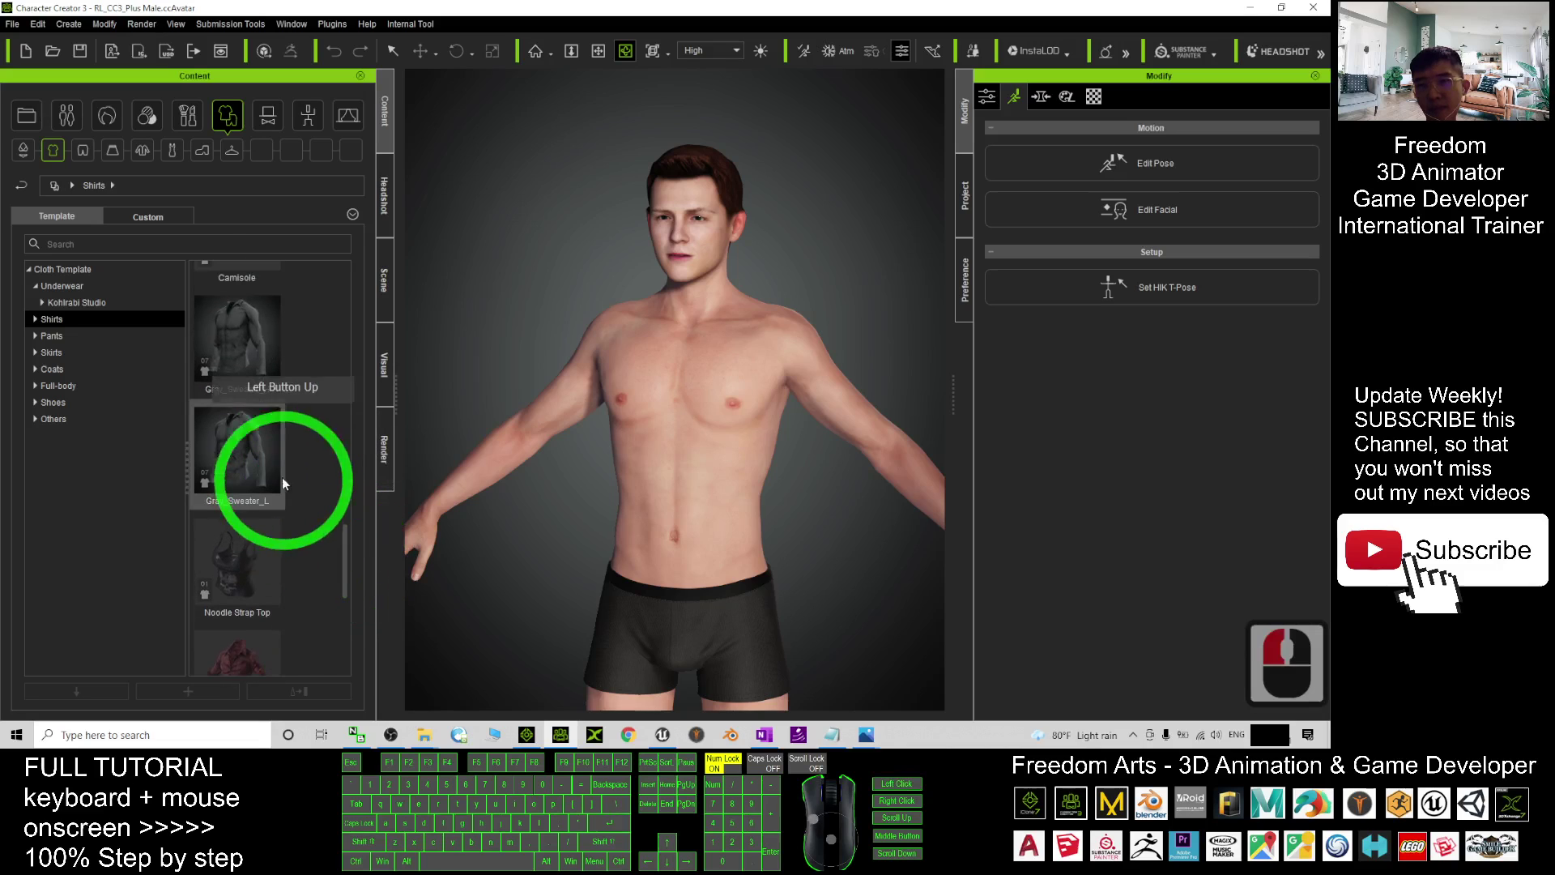
double_click(262, 438)
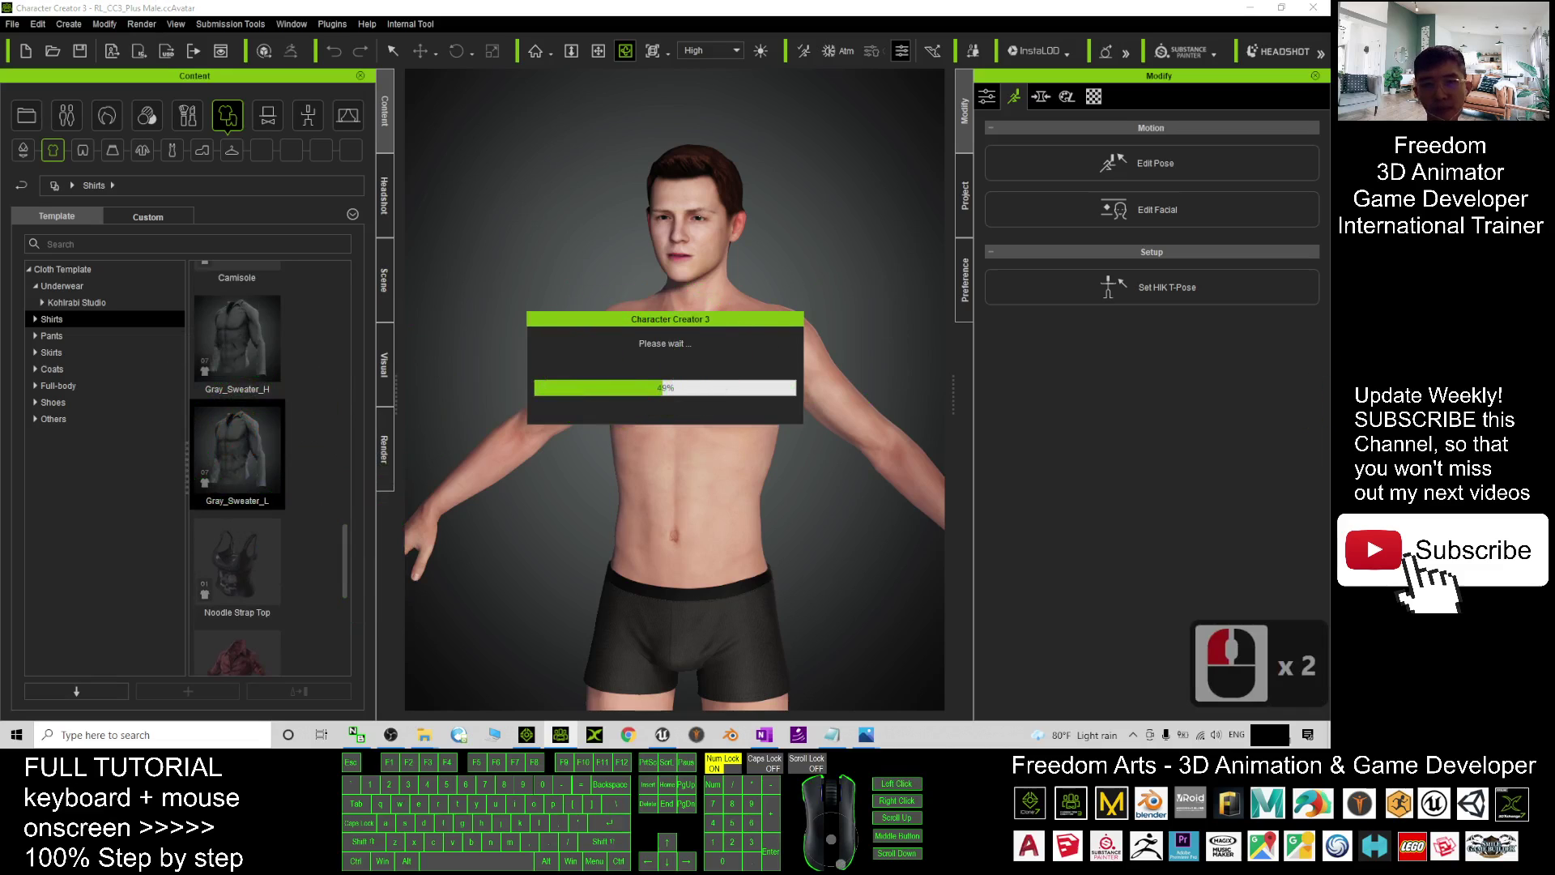
Dress the character in the Jeans_E pants from the cloth templates.
click(506, 417)
scroll(737, 500, down, 5)
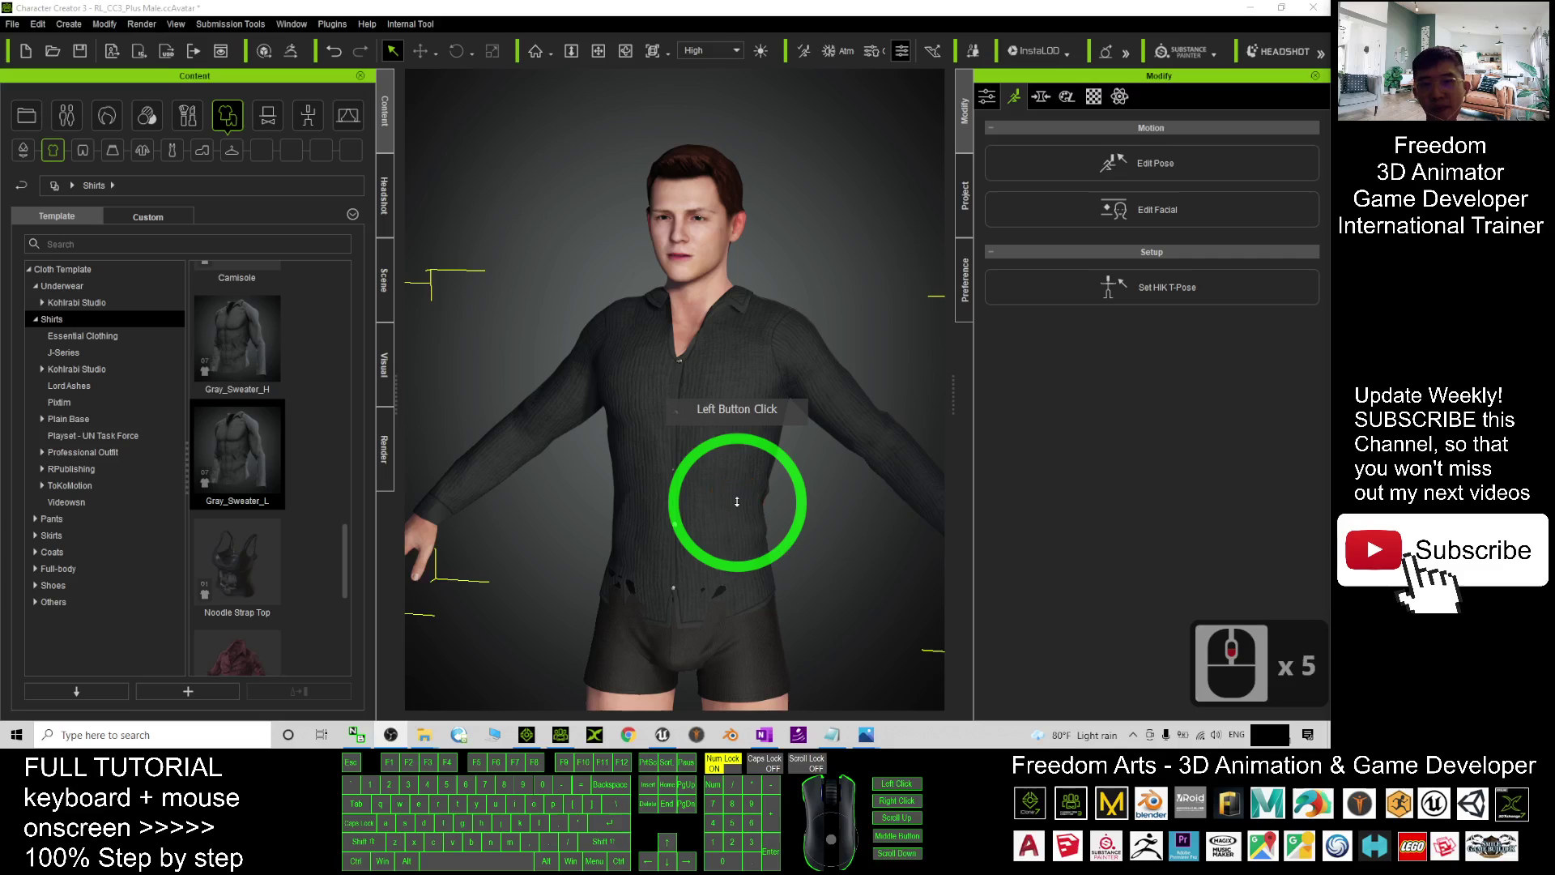
key(x)
drag(736, 500, 788, 413)
key(c)
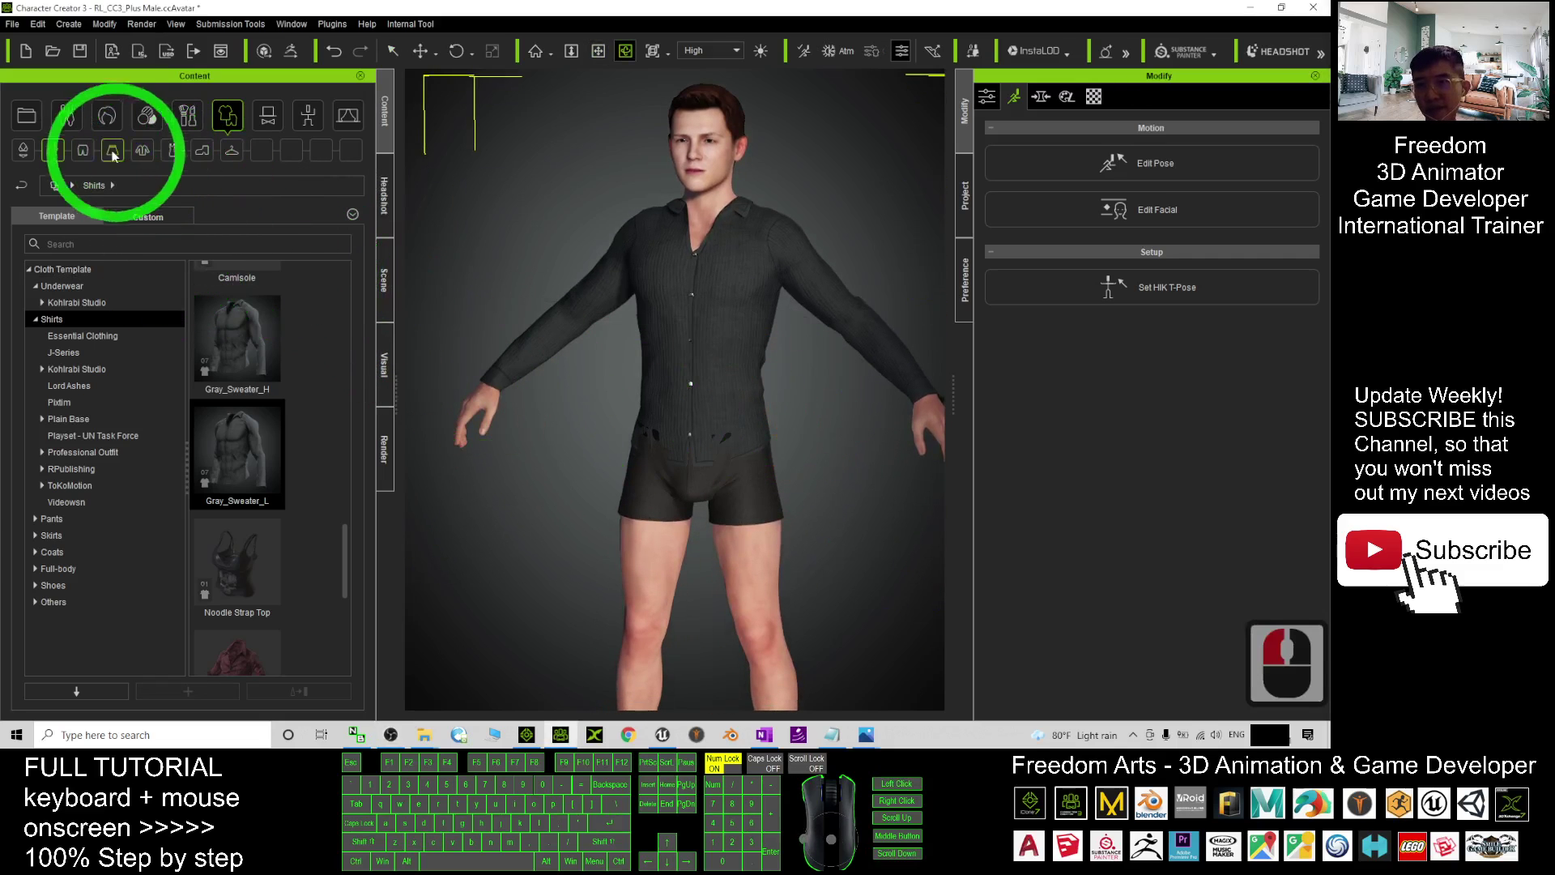
click(82, 151)
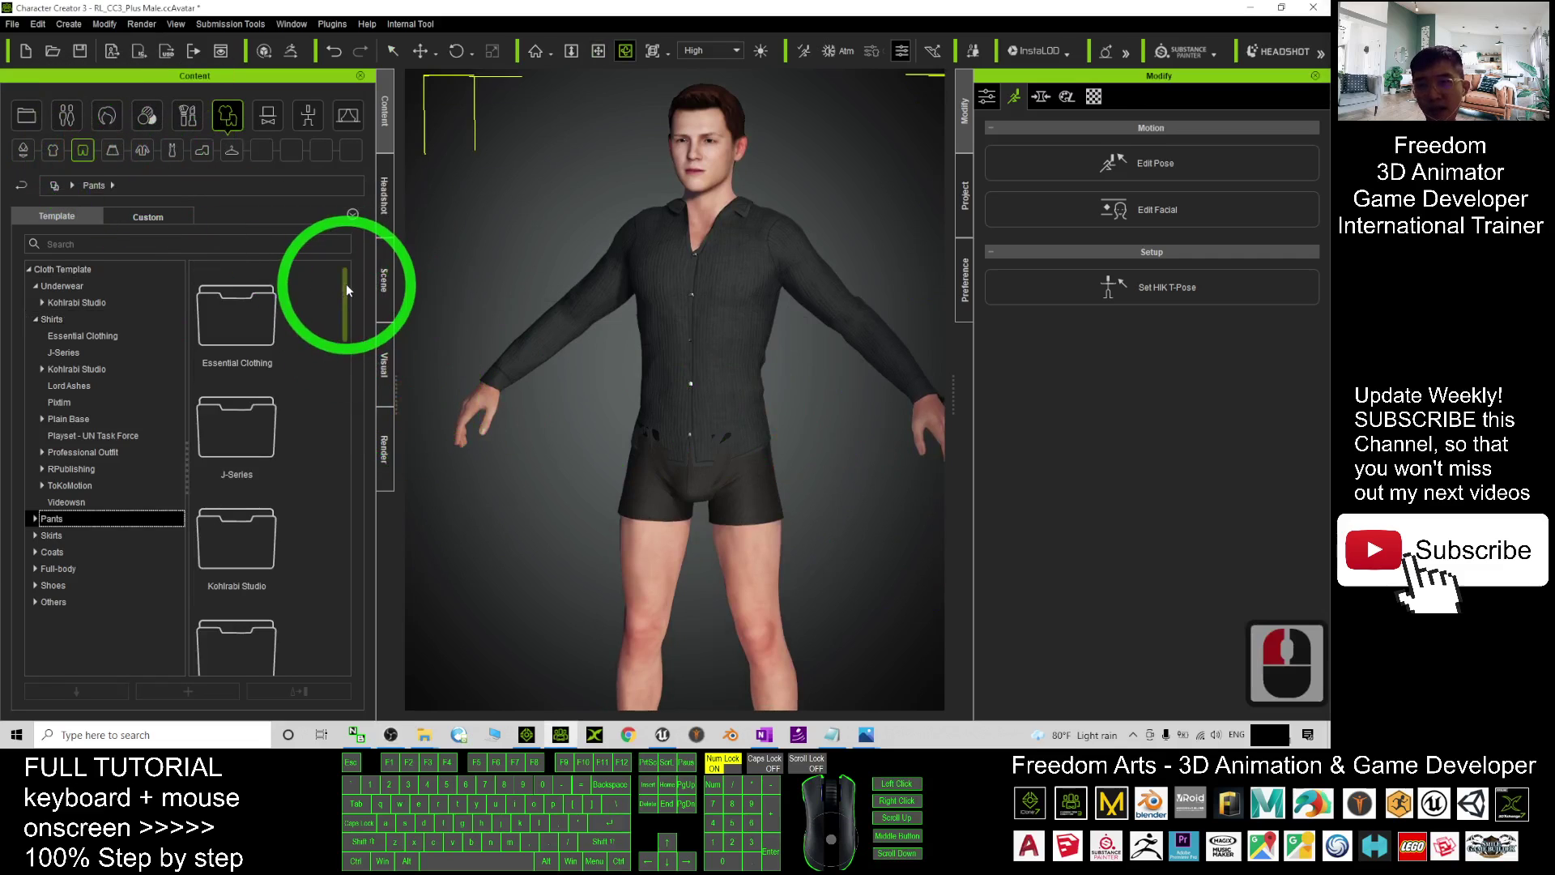
drag(361, 461, 364, 500)
double_click(235, 551)
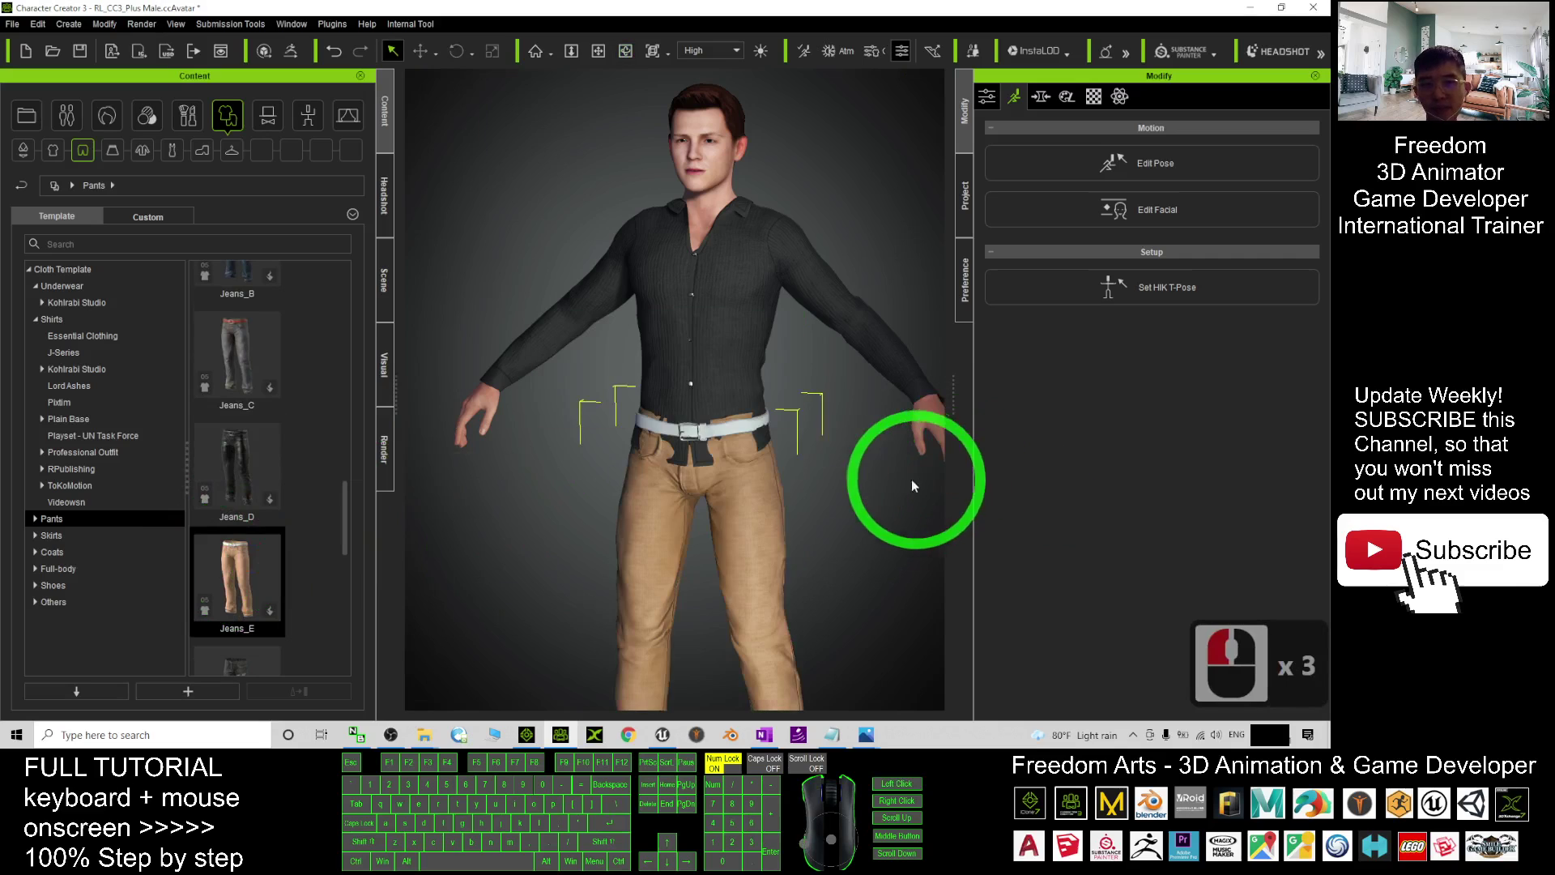
Select the black underwear showing through the jeans at the hips and calculate its collision with Conform.
scroll(721, 449, up, 8)
scroll(573, 458, down, 5)
key(x)
drag(573, 458, 770, 496)
key(q)
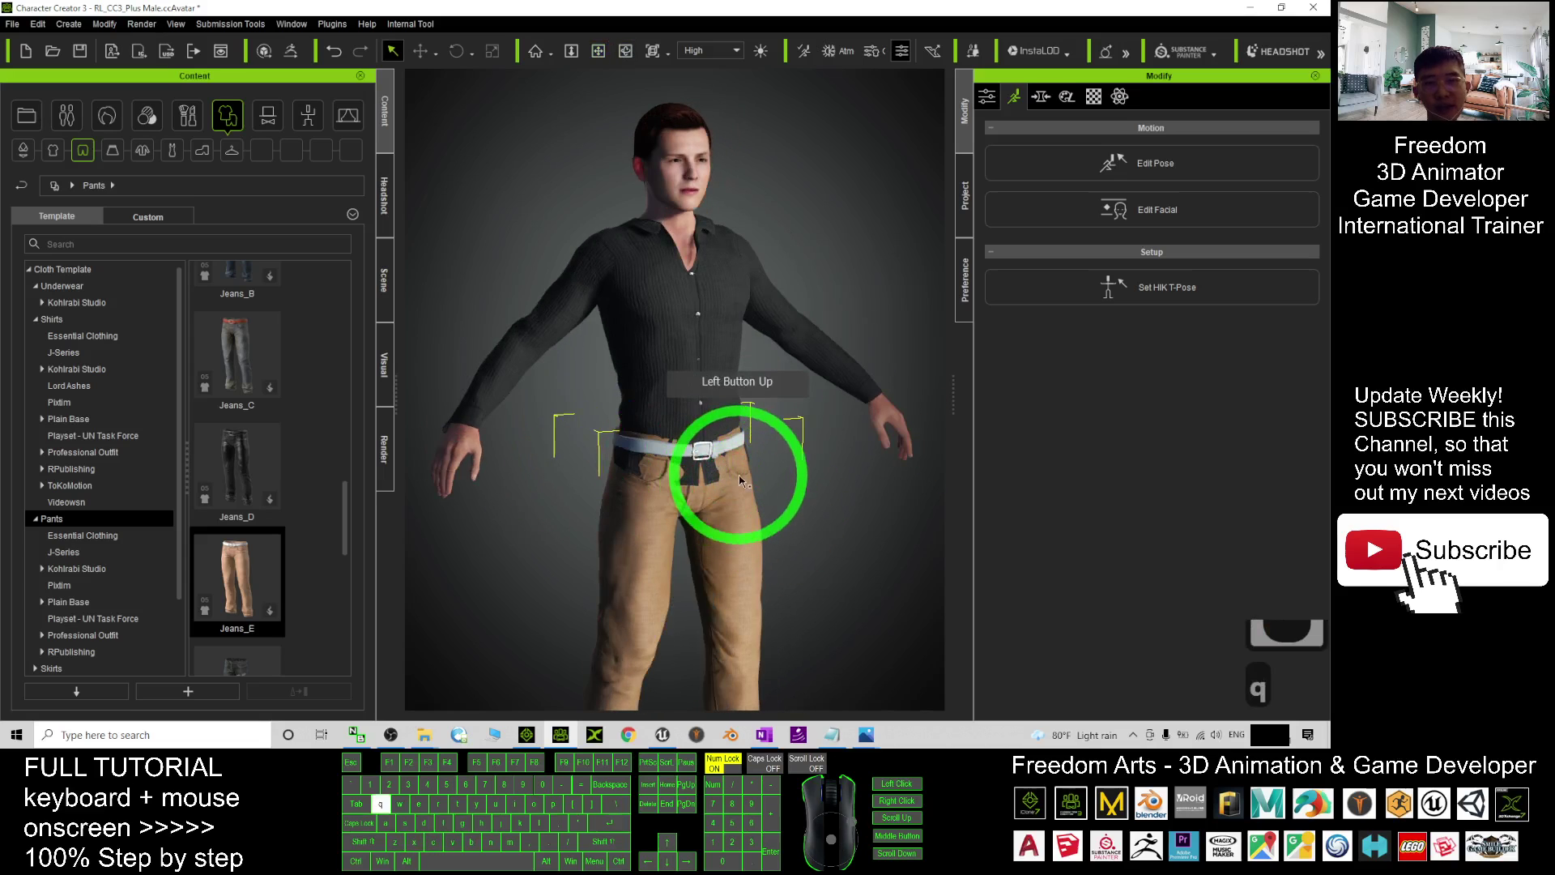
double_click(637, 488)
click(644, 490)
click(644, 490)
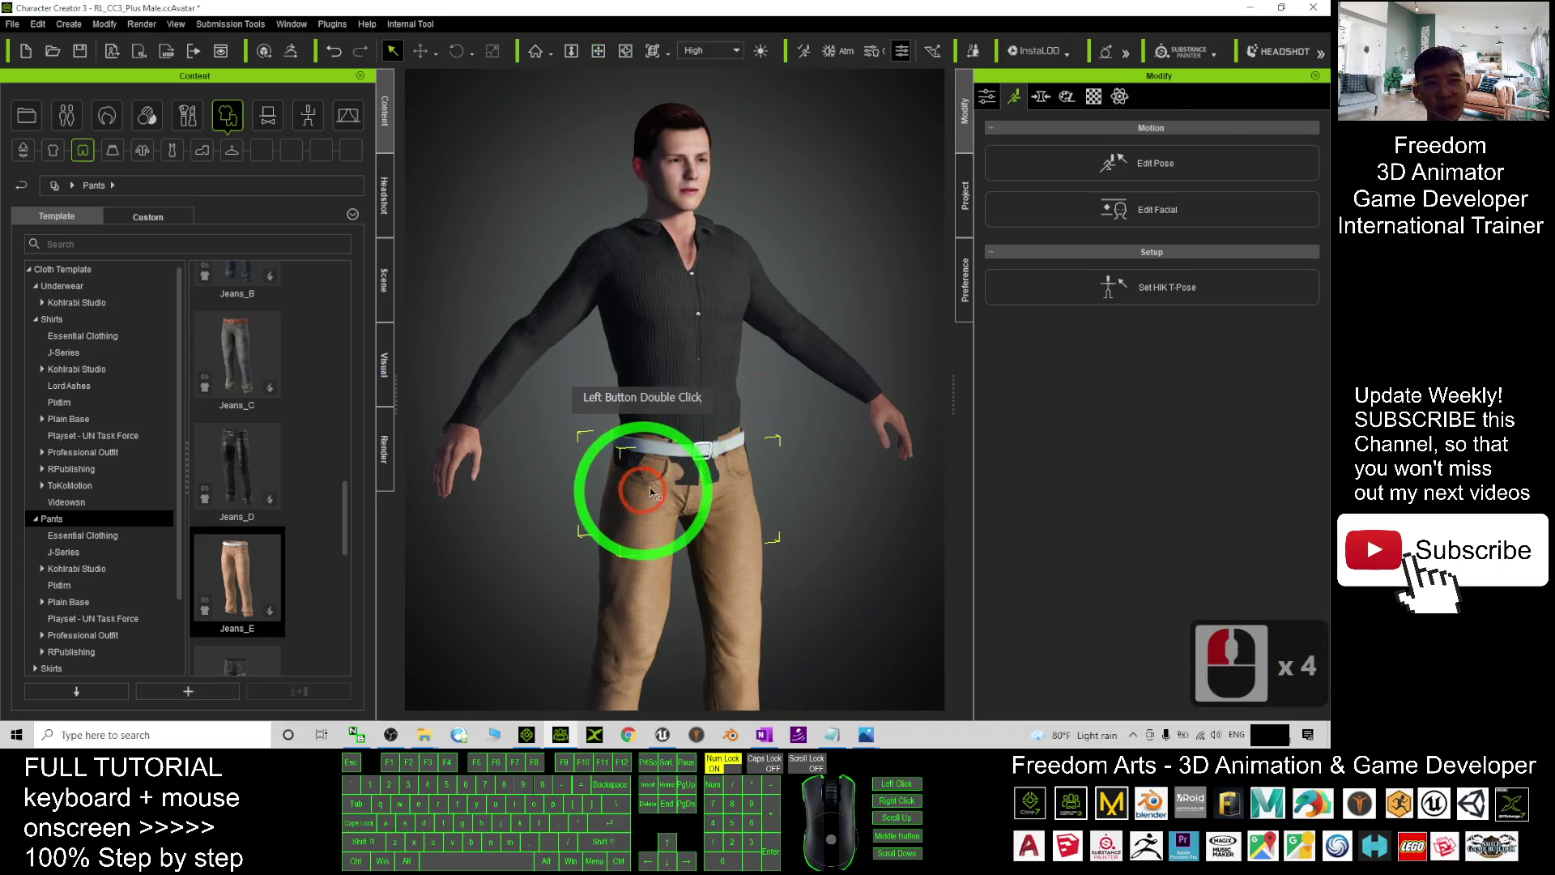
click(993, 99)
click(1176, 361)
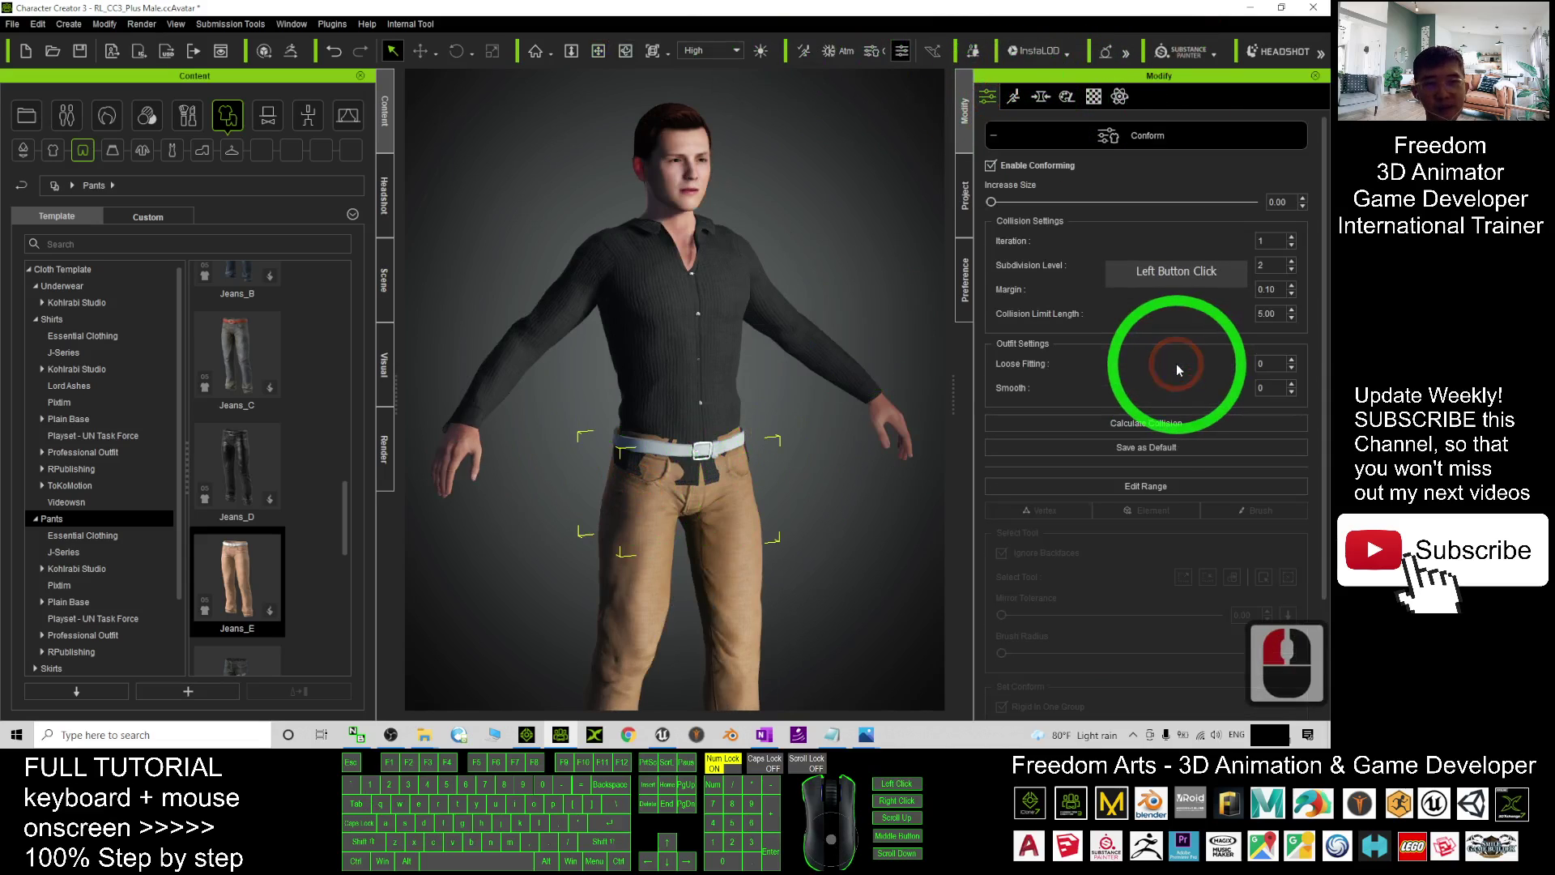
click(1153, 420)
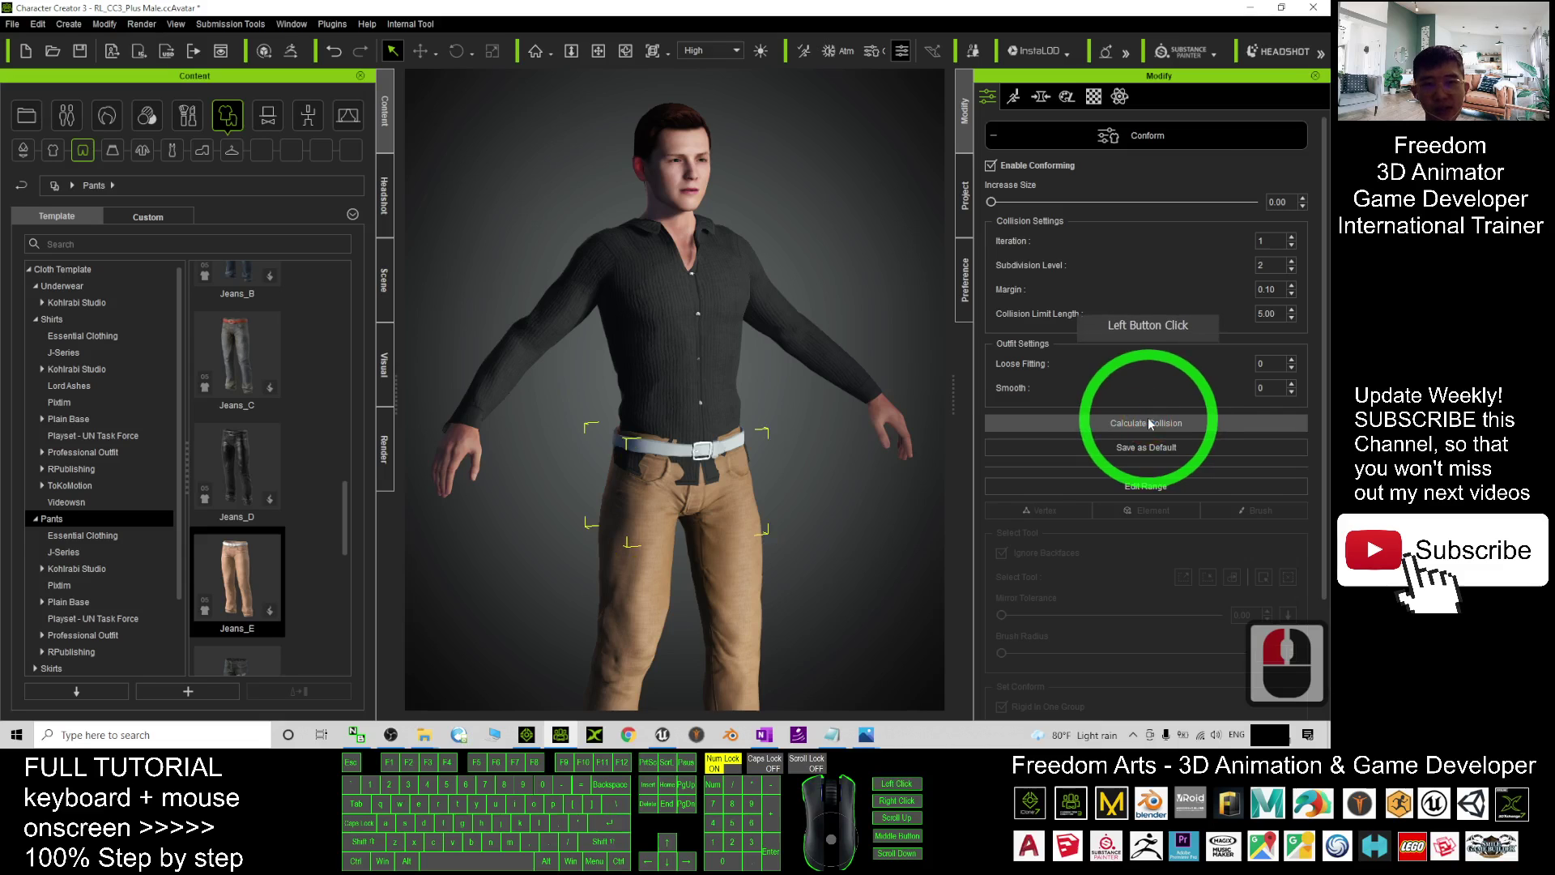
Select the Gray_Sweater shirt and open its mesh in Sculpt mode with the inward-pushing brush.
double_click(679, 399)
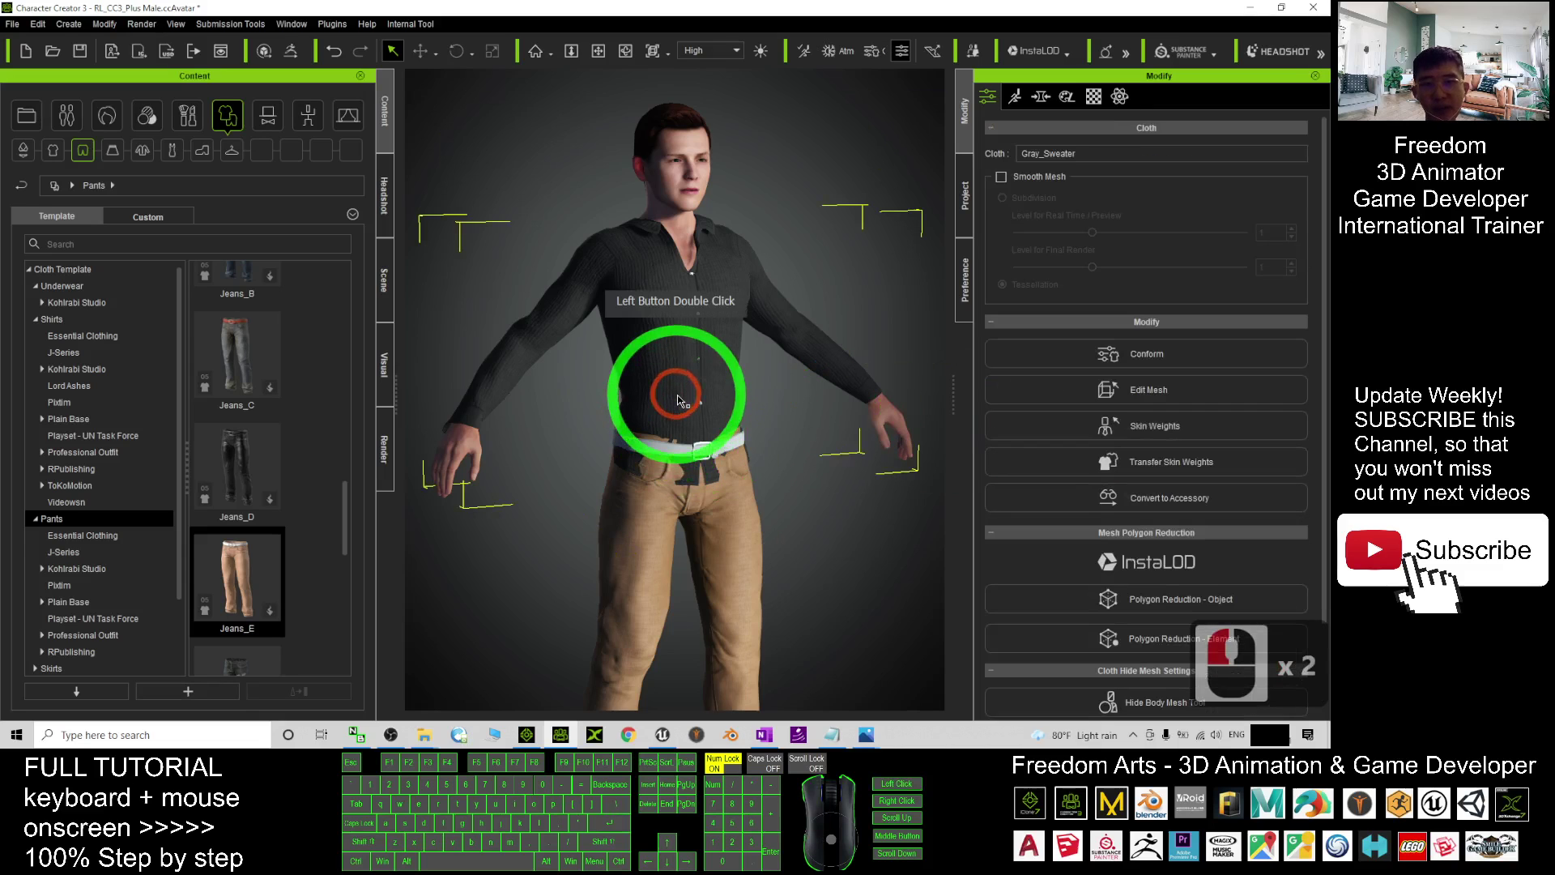
double_click(693, 472)
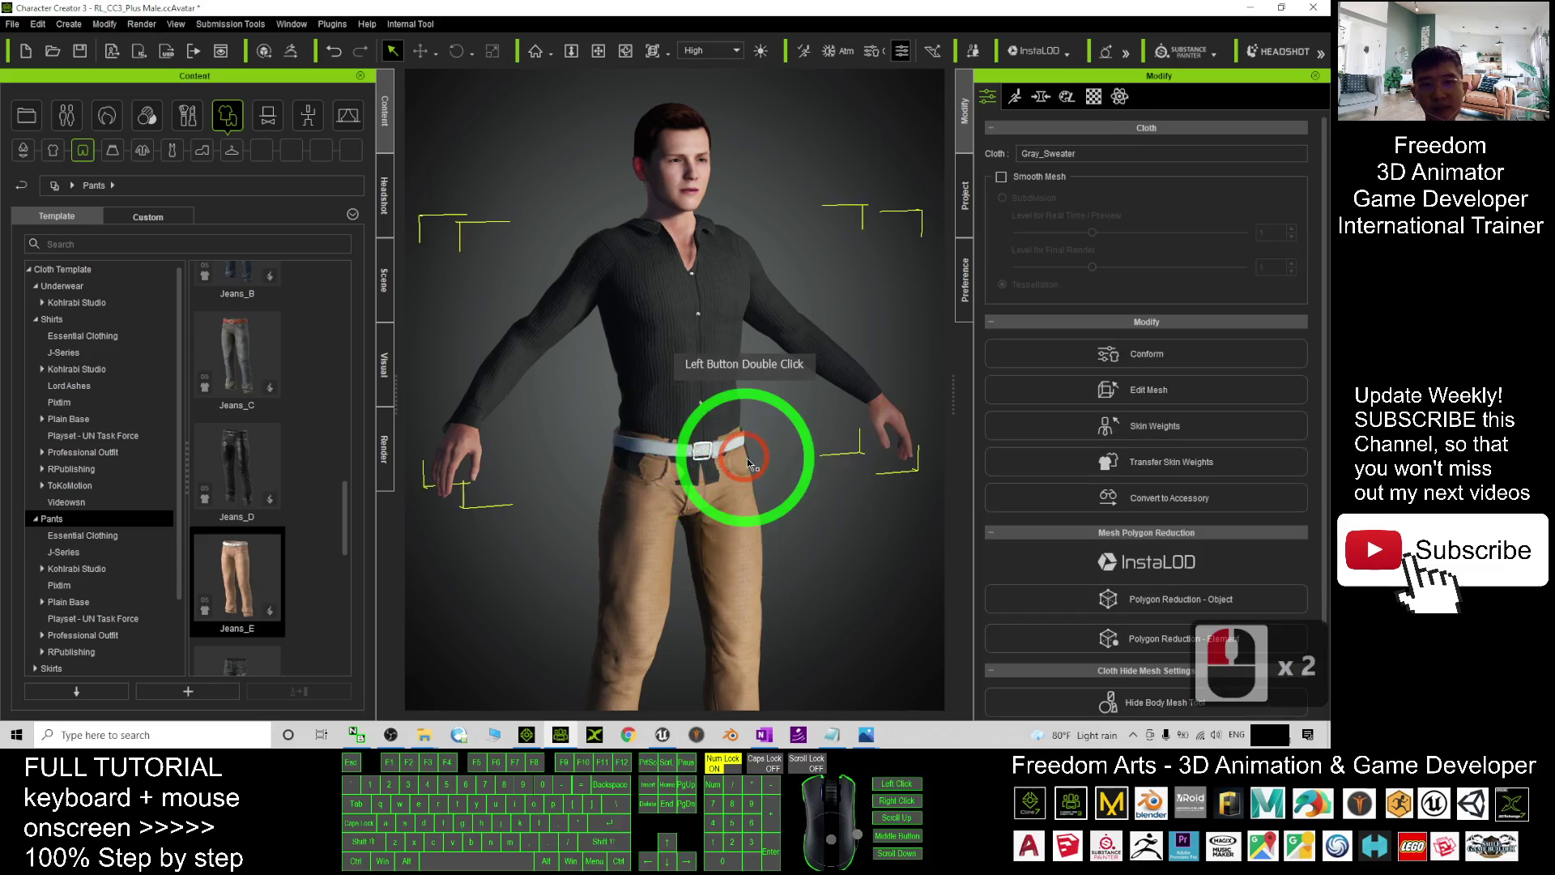
double_click(712, 451)
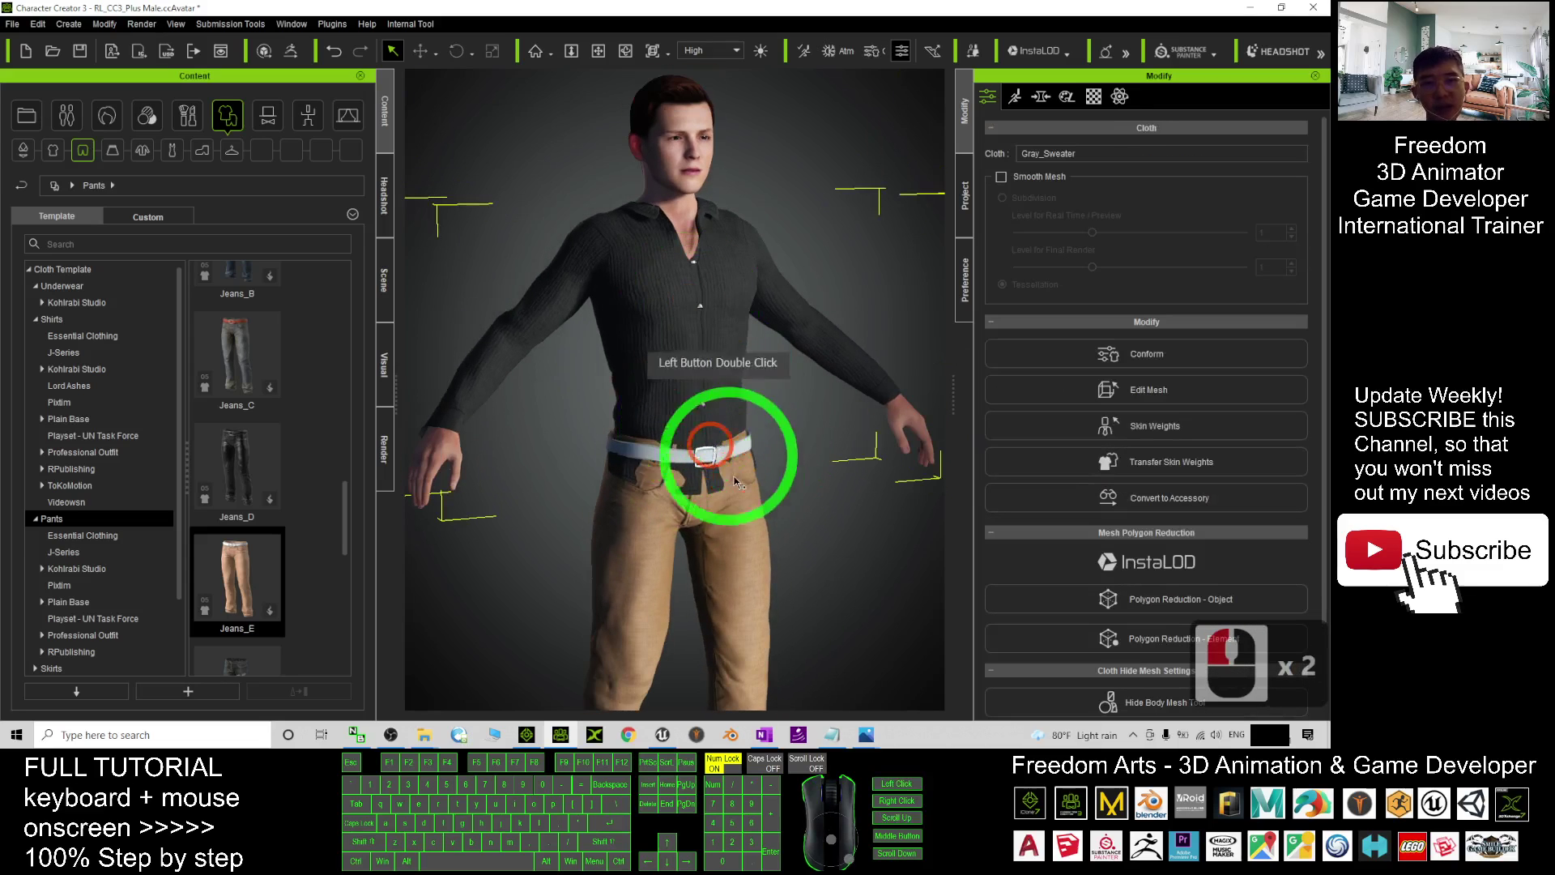
scroll(673, 304, down, 4)
click(661, 314)
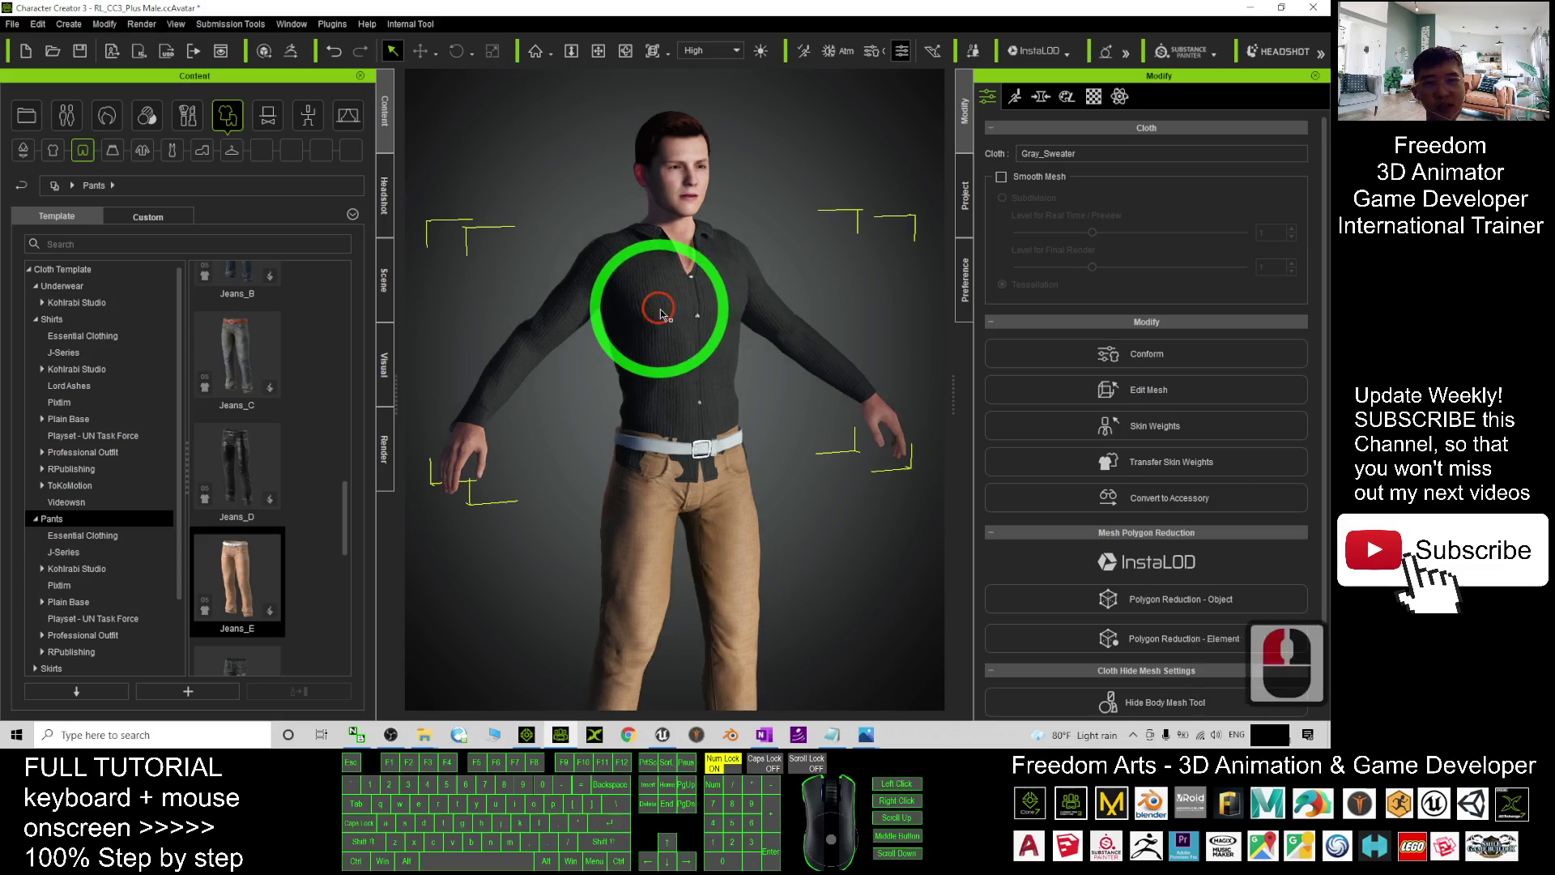
click(1136, 394)
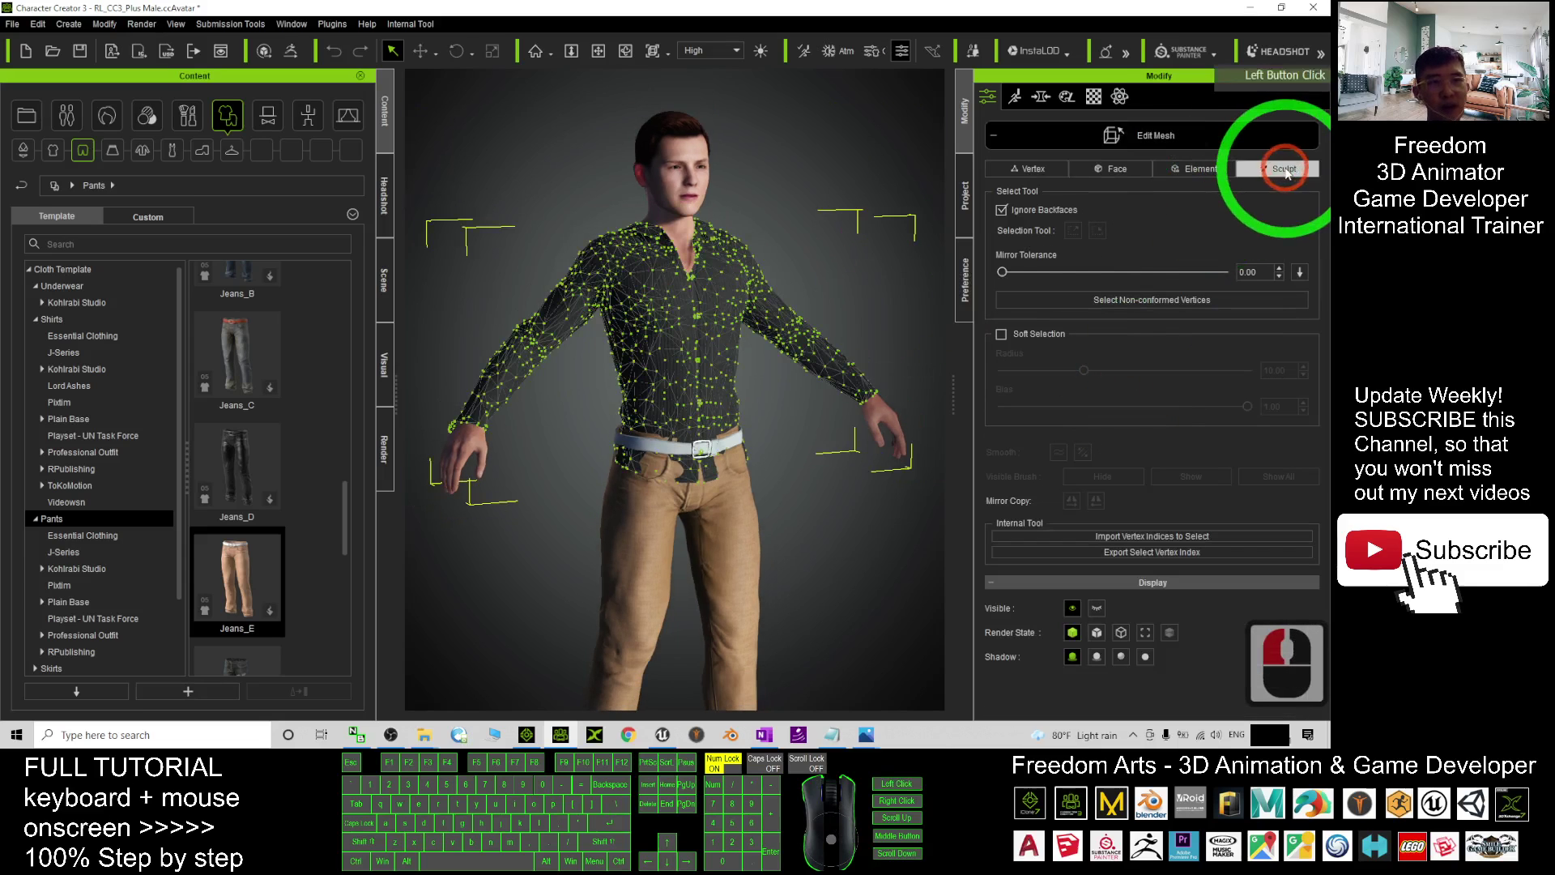
click(1285, 170)
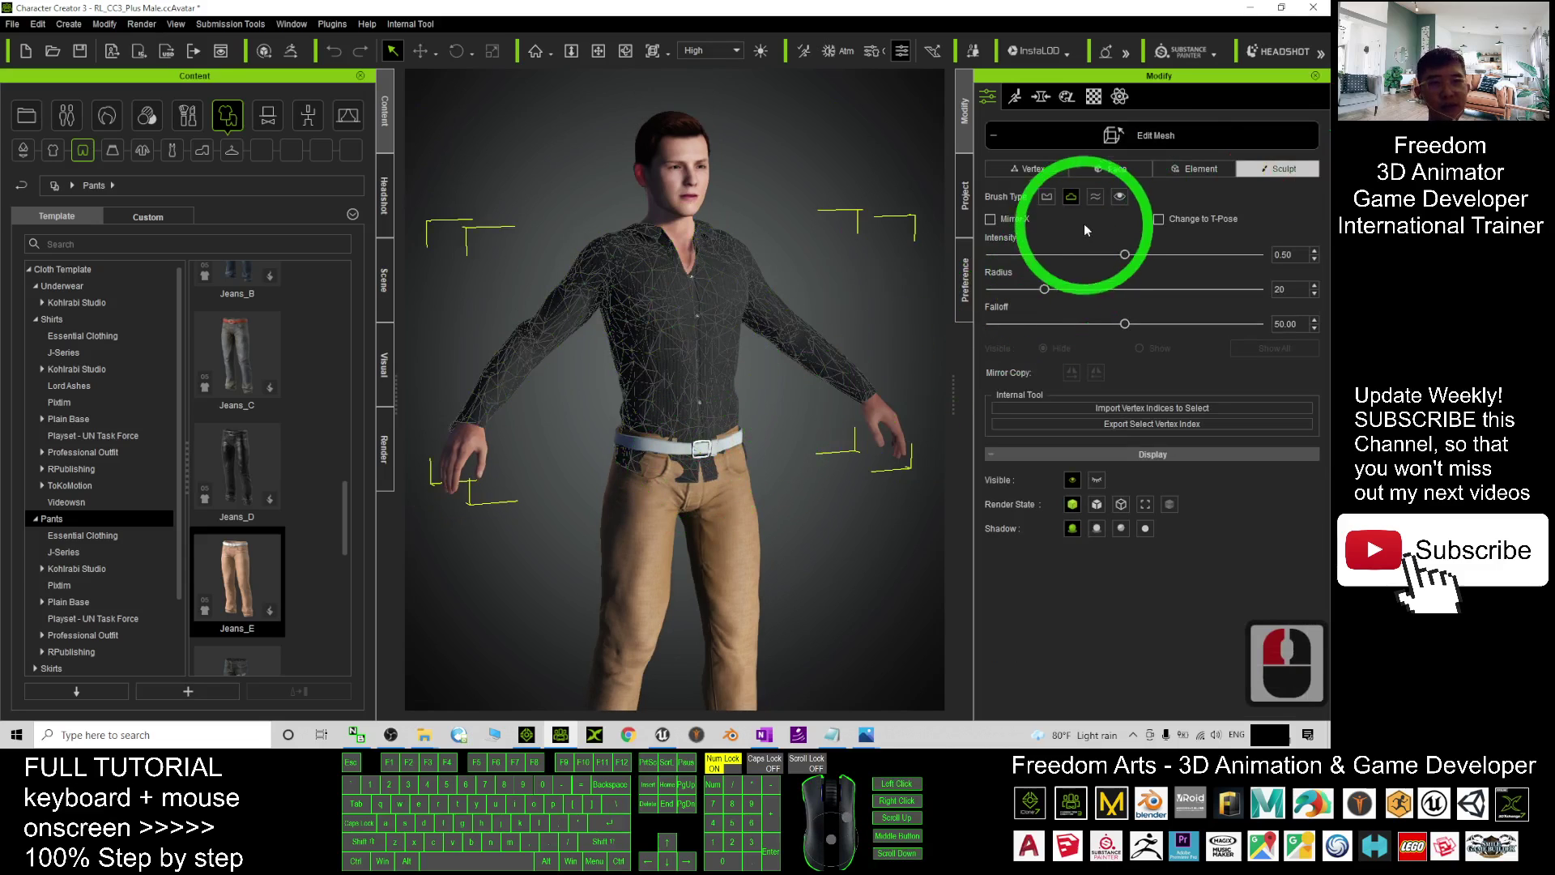
click(1048, 198)
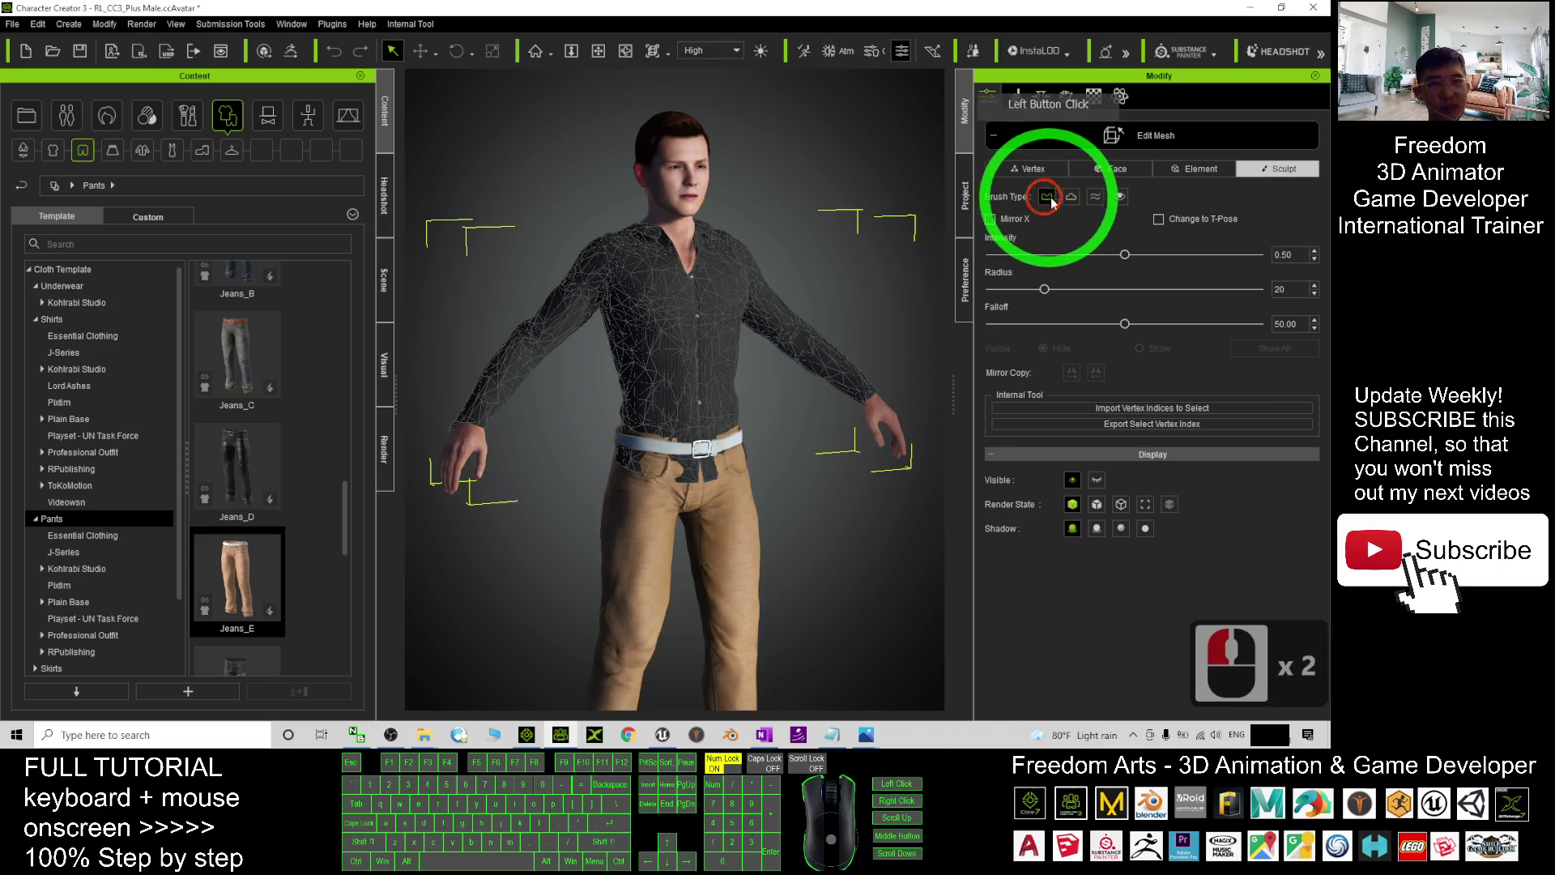
click(1049, 199)
Push the shirt mesh inward where it pokes through the jeans fly below the belt buckle.
click(694, 480)
click(695, 479)
click(692, 479)
click(693, 480)
click(693, 479)
click(694, 480)
click(695, 481)
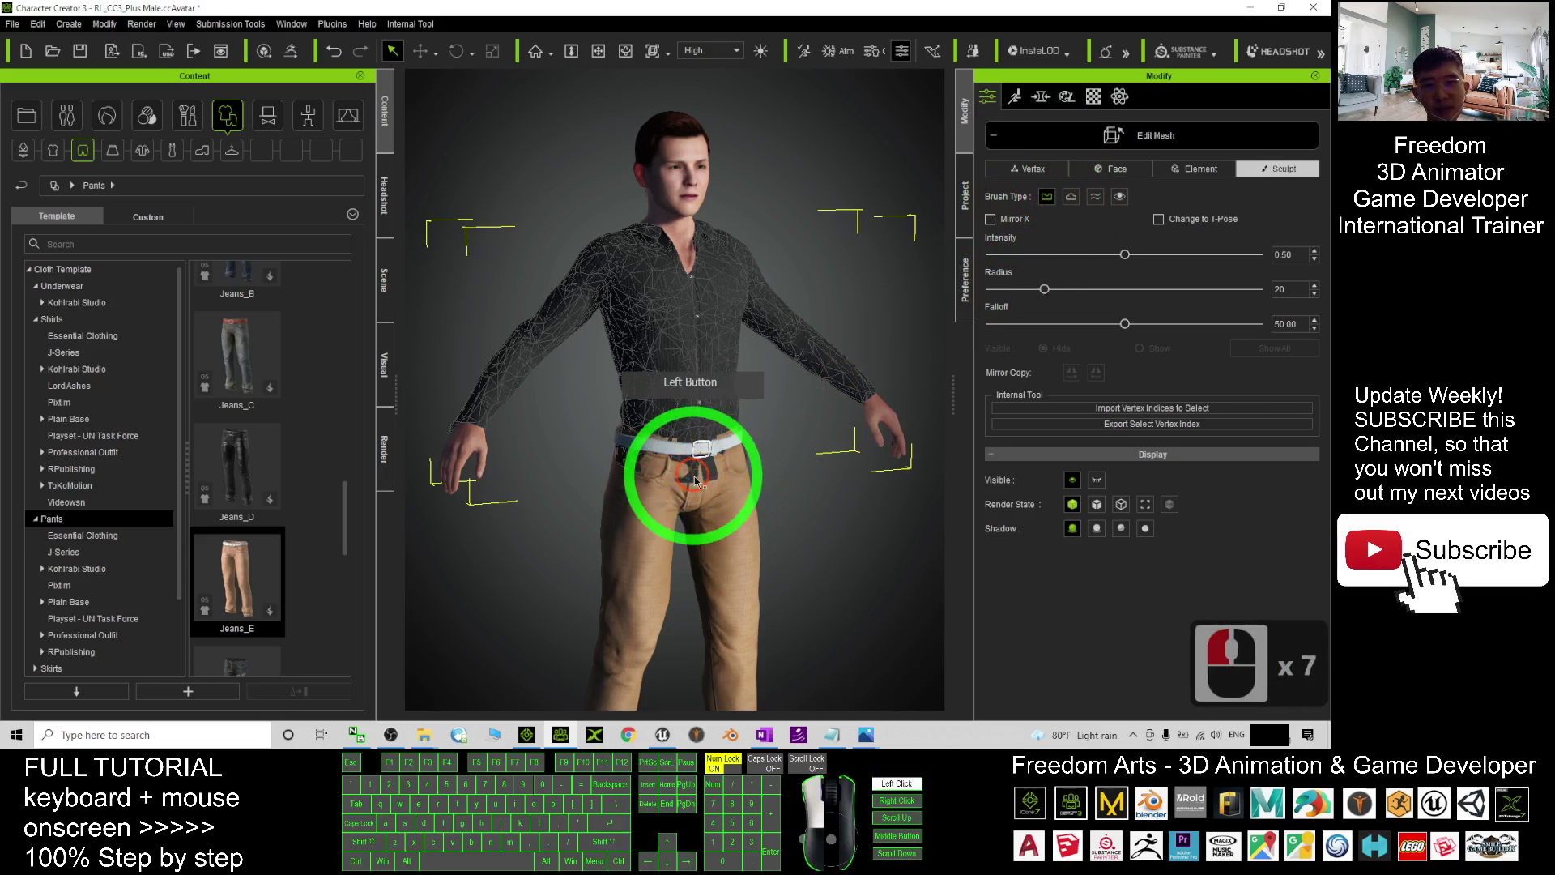
click(689, 480)
click(694, 480)
click(697, 481)
click(702, 481)
click(708, 481)
click(711, 474)
click(738, 473)
scroll(741, 474, up, 15)
scroll(745, 551, up, 6)
click(760, 604)
click(756, 607)
click(770, 608)
click(780, 609)
click(776, 609)
click(760, 609)
click(752, 609)
click(752, 605)
click(749, 595)
click(747, 584)
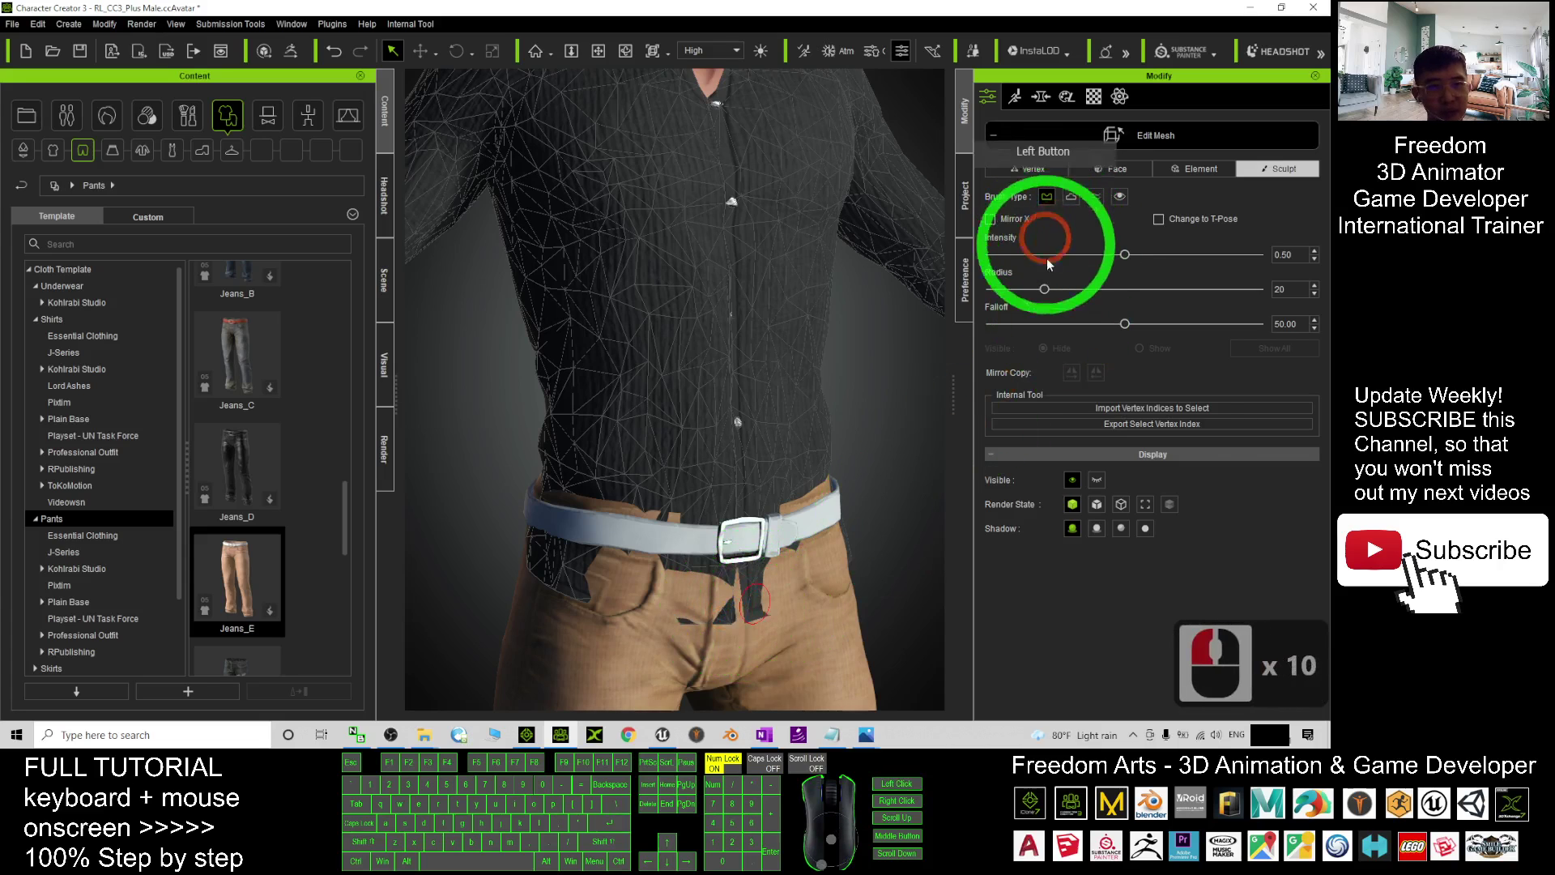
Raise the brush to intensity 0.57 and radius 34 and push in the shirt around the fly and belt buckle.
mouse_move(1044, 289)
mouse_down()
mouse_move(1081, 290)
mouse_move(1140, 254)
mouse_up()
click(757, 616)
click(741, 593)
click(736, 603)
click(733, 614)
click(728, 623)
click(736, 609)
click(741, 595)
click(708, 589)
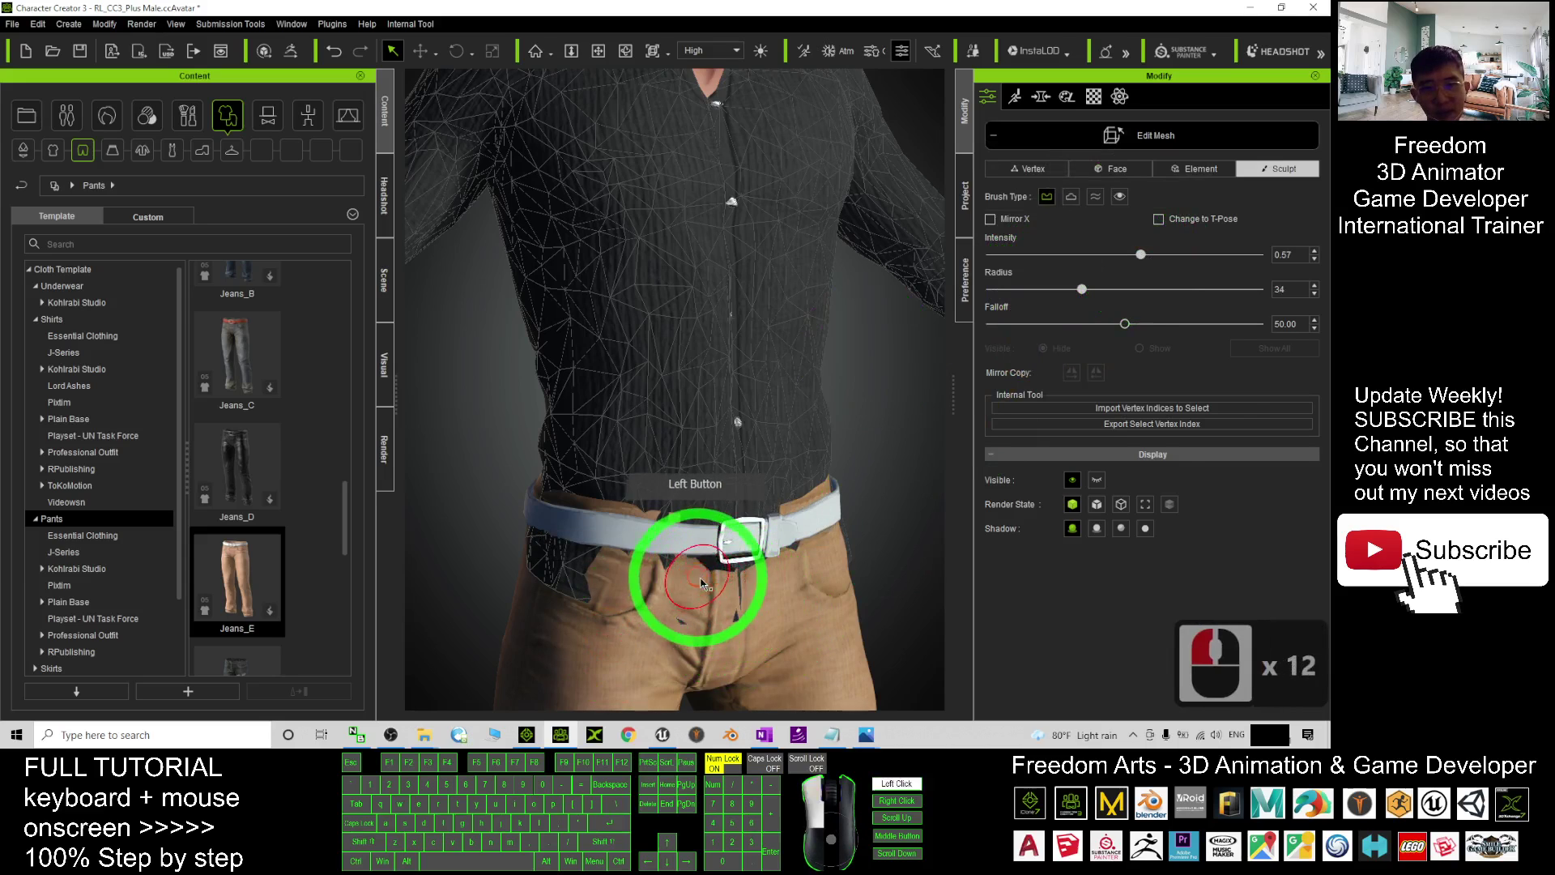
click(745, 570)
click(760, 565)
click(776, 561)
click(792, 559)
click(769, 551)
click(757, 551)
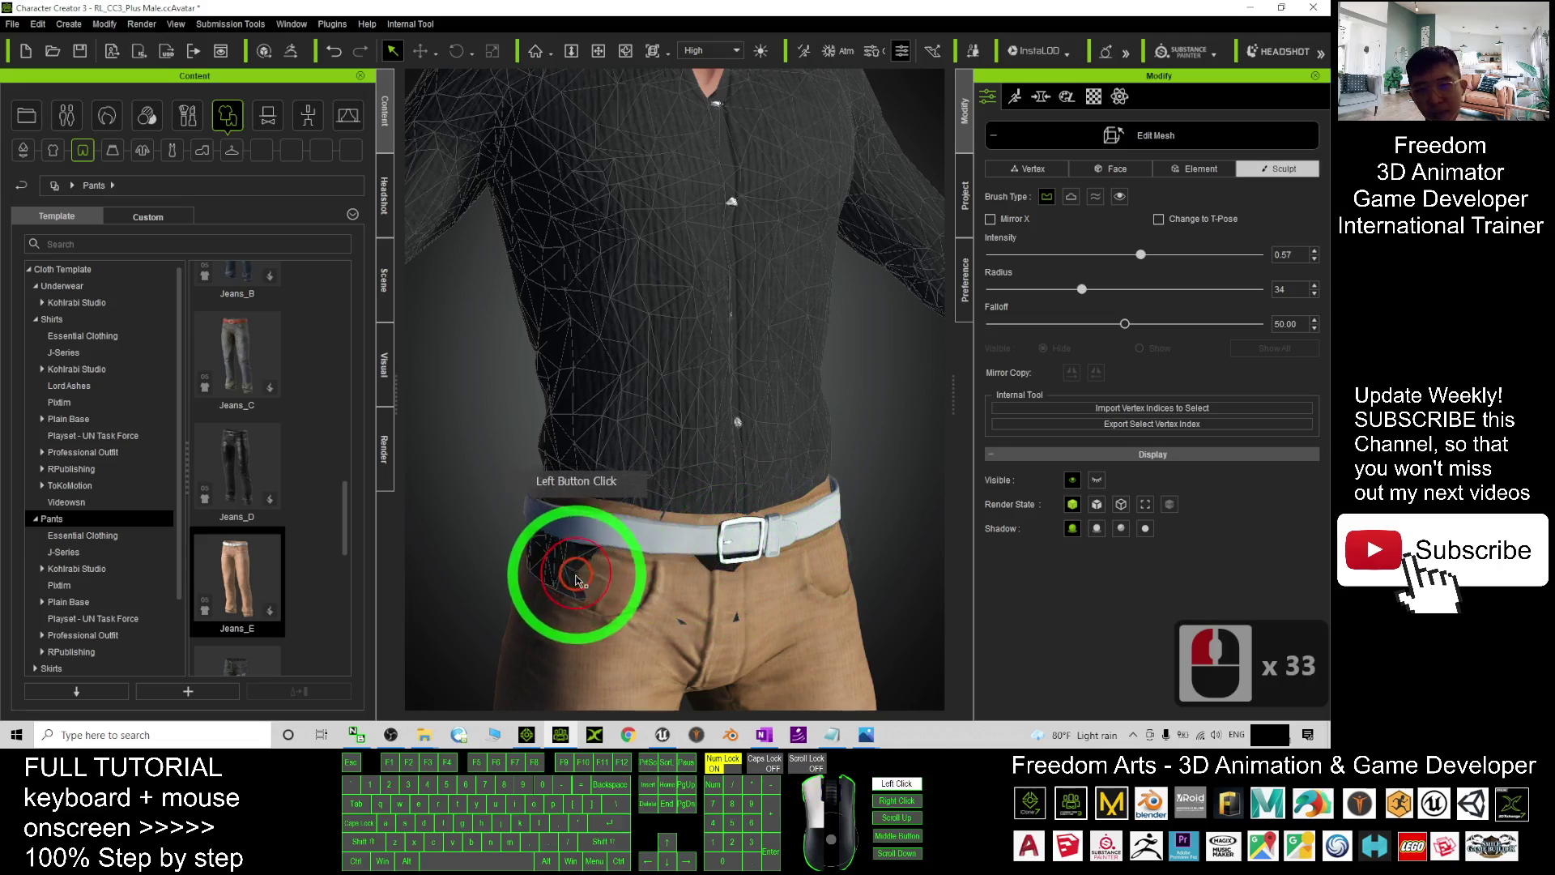
Turn on the auxiliary light and push the shirt inward around the hips and the back of the waist.
drag(518, 602, 619, 591)
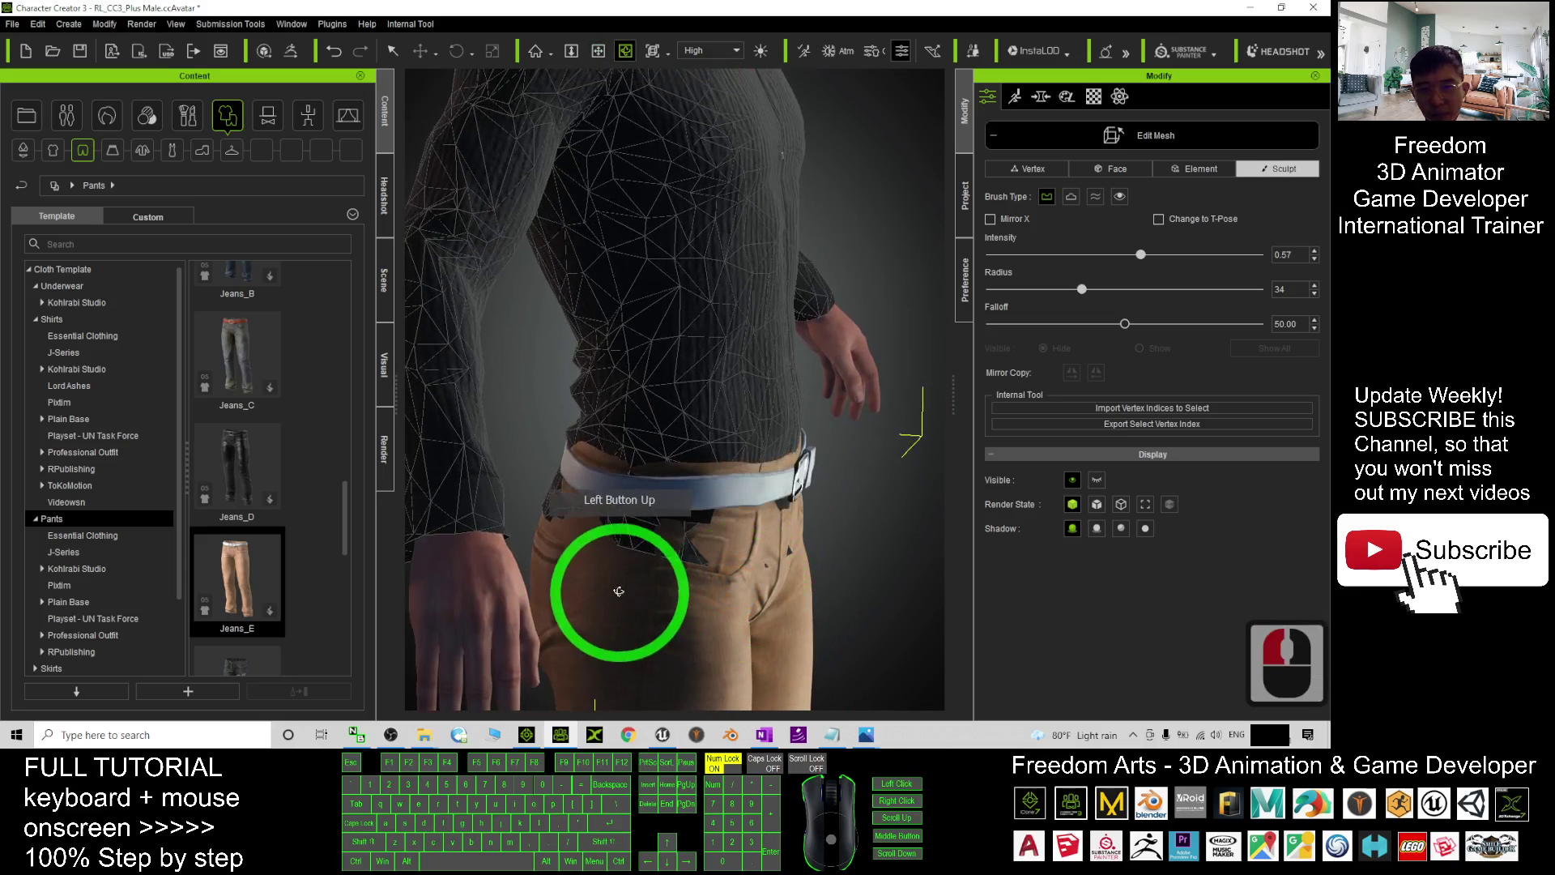
click(761, 51)
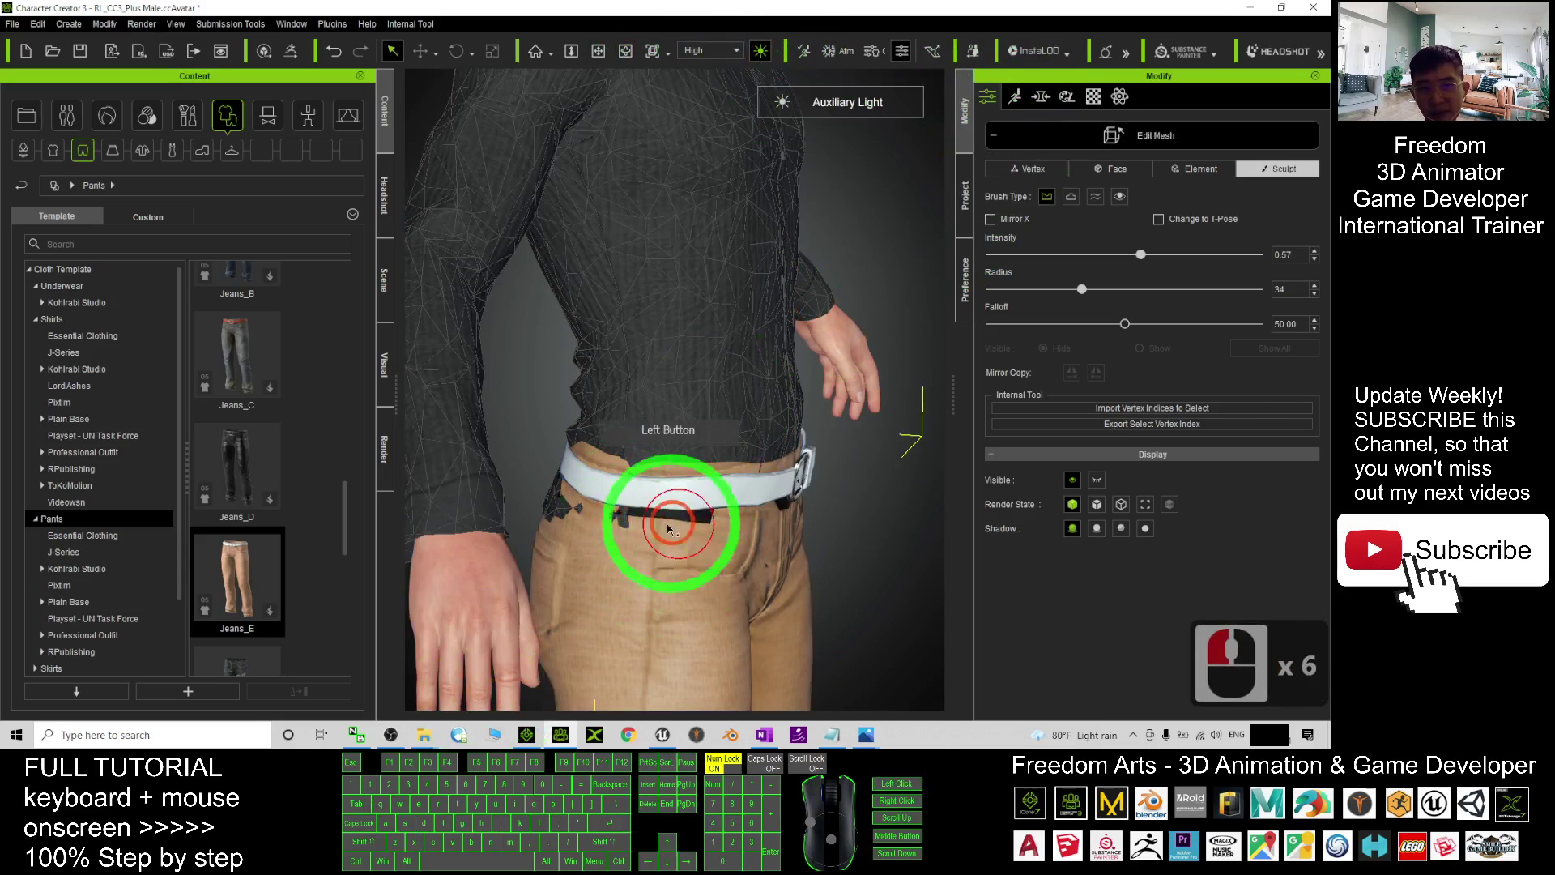
drag(546, 586, 686, 500)
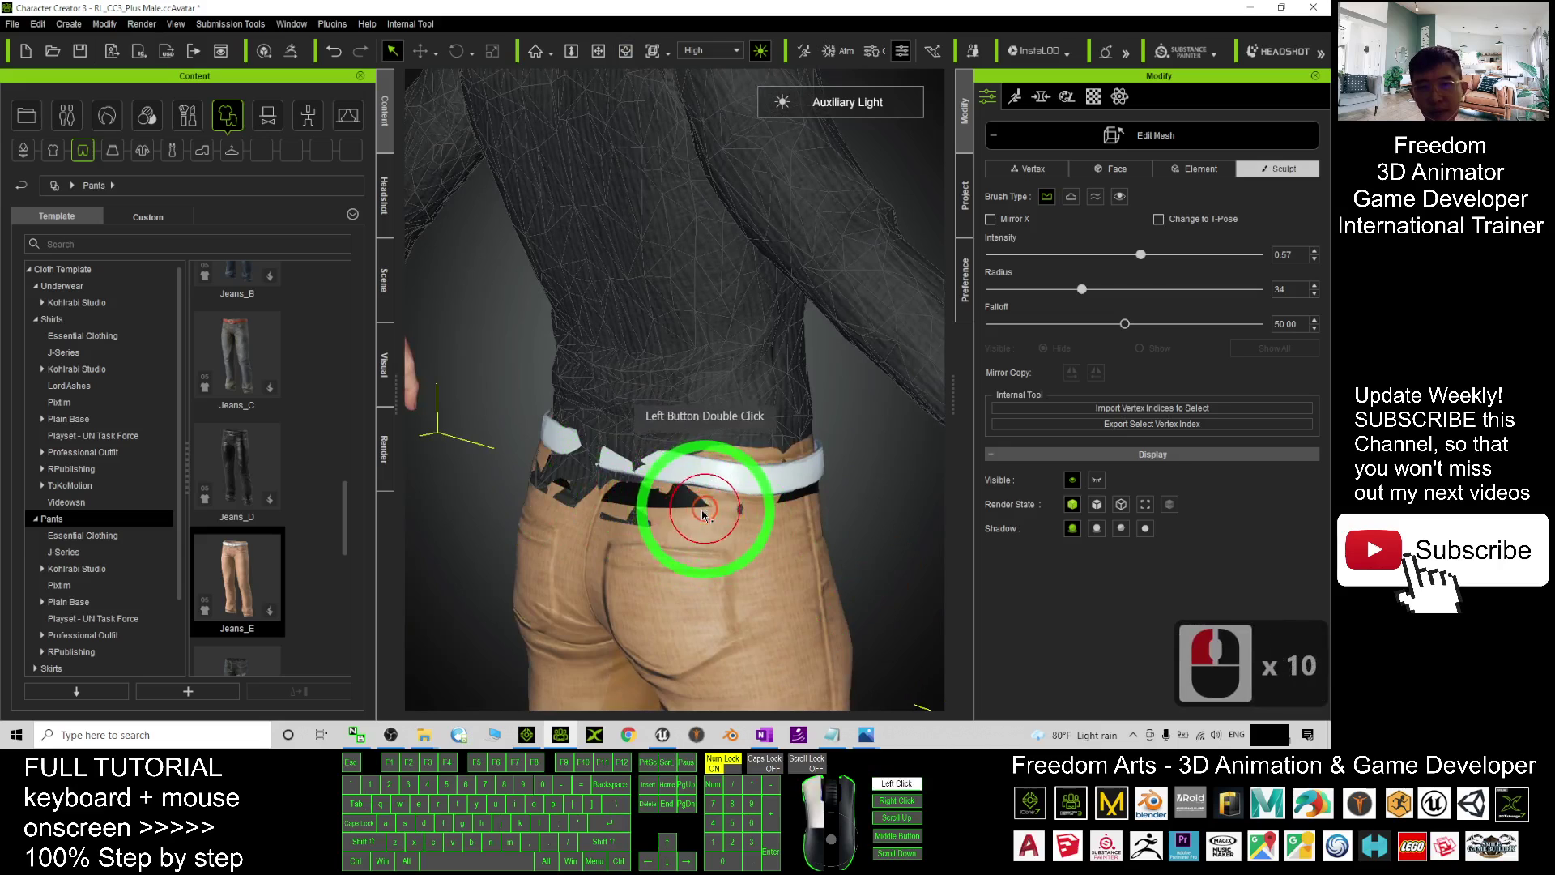
drag(554, 478, 652, 509)
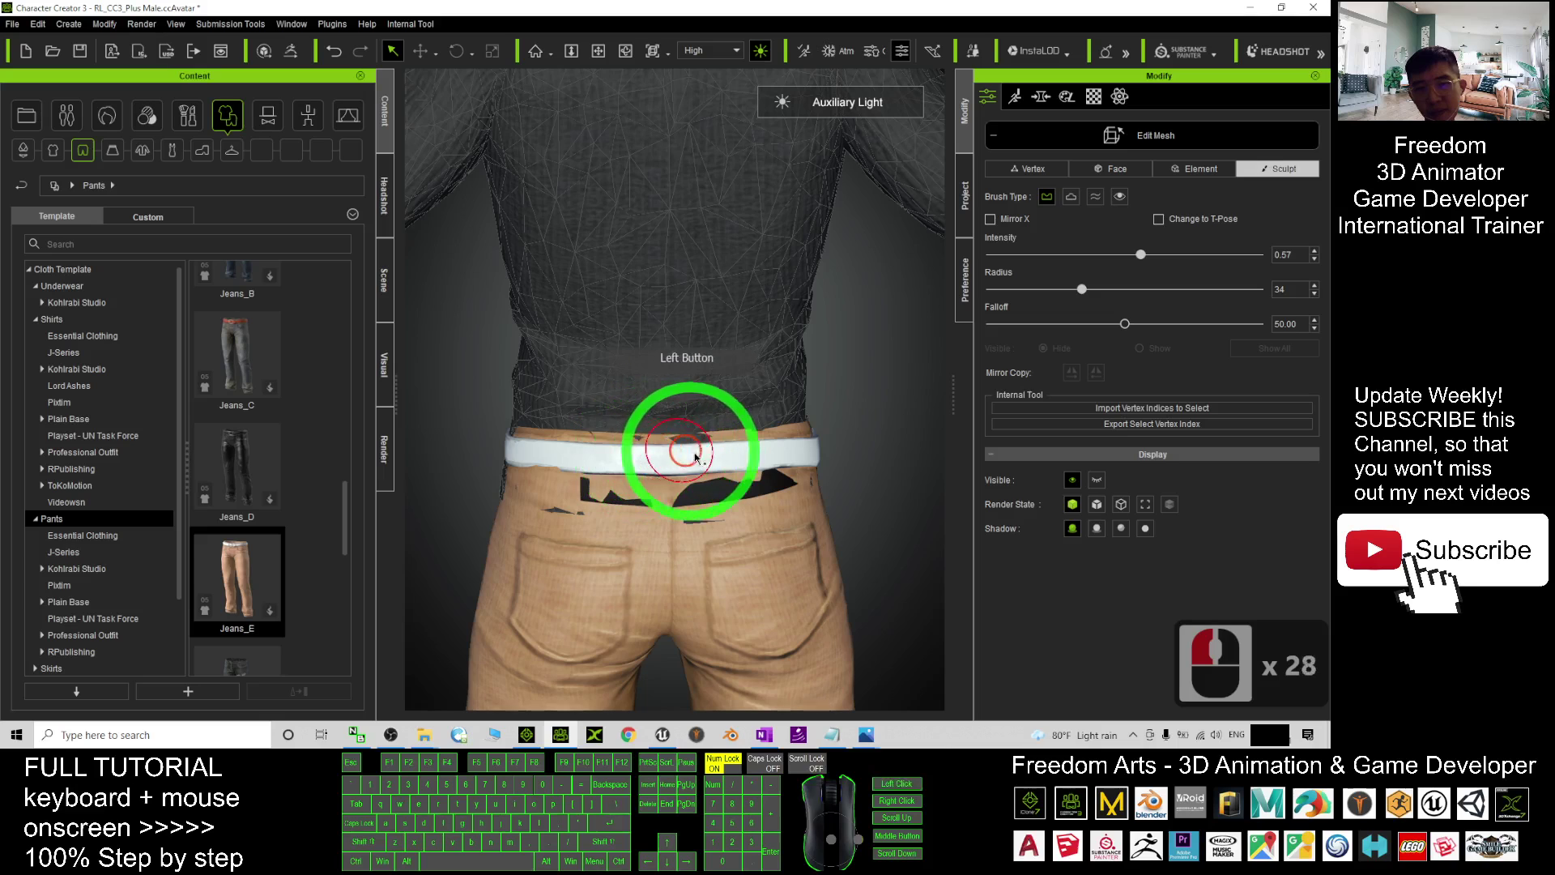
drag(519, 504, 721, 451)
mouse_move(701, 539)
mouse_down()
mouse_move(729, 537)
mouse_move(683, 486)
mouse_move(708, 545)
mouse_move(732, 485)
mouse_move(744, 503)
mouse_move(729, 503)
mouse_up()
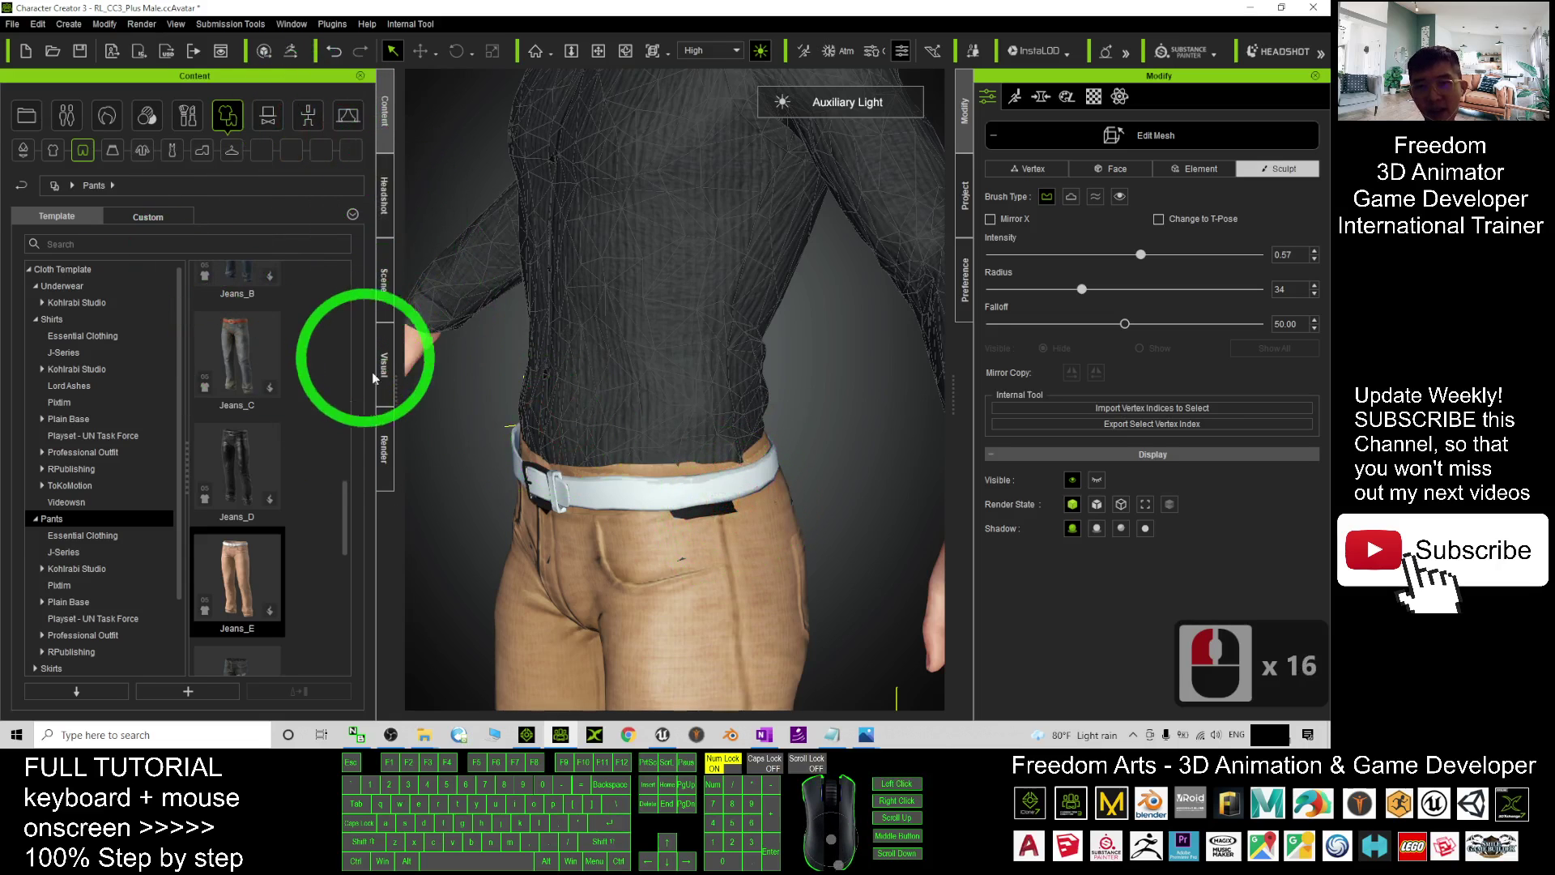
Leave mesh editing and delete the Boxers item from the avatar in the scene.
click(385, 279)
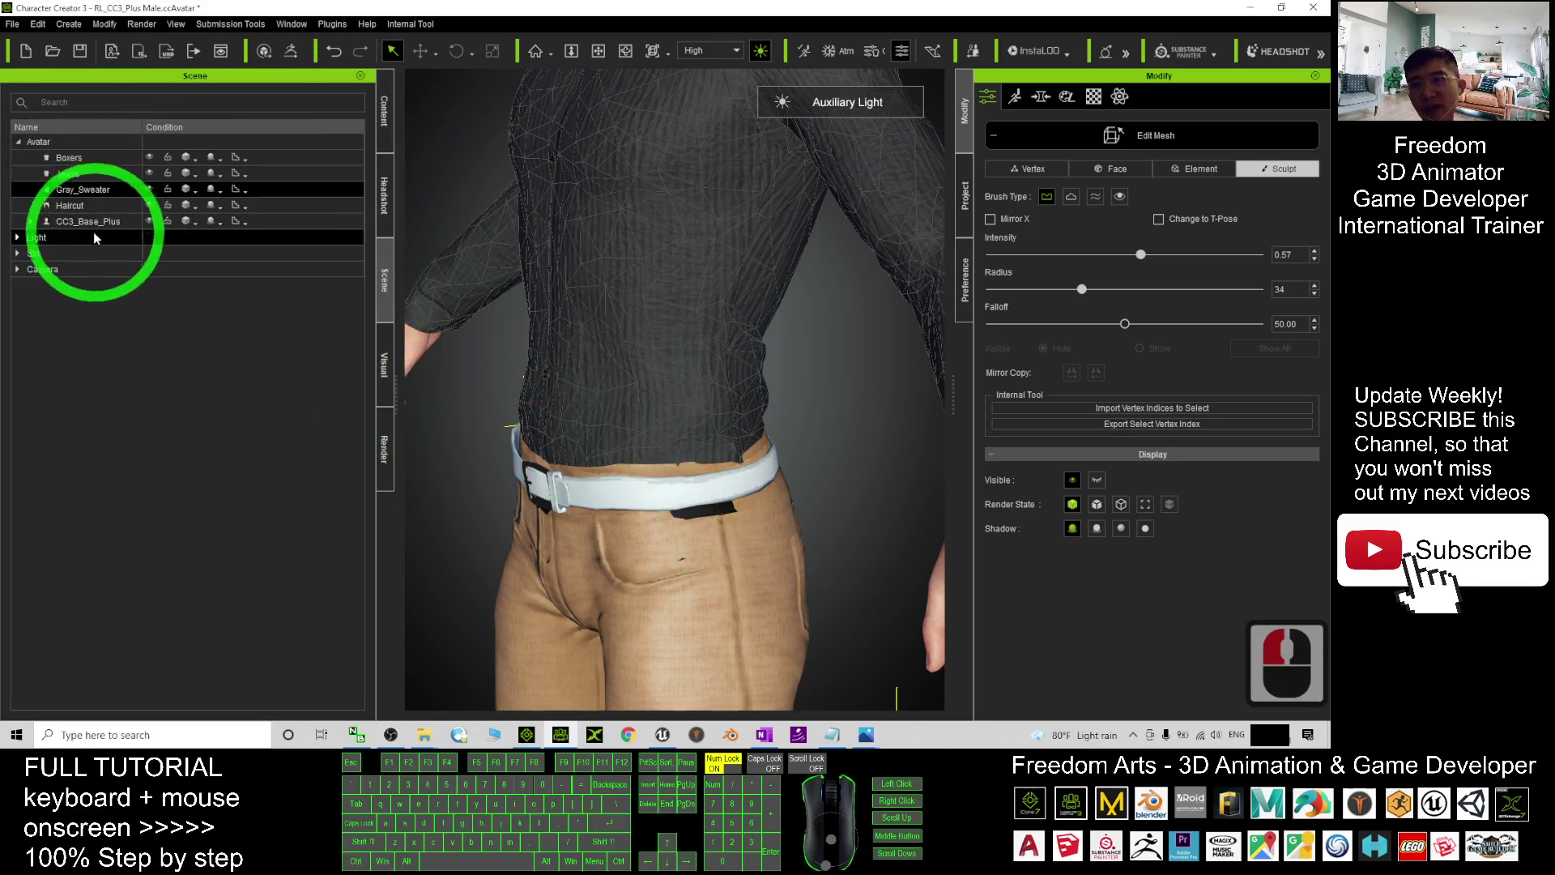
click(73, 189)
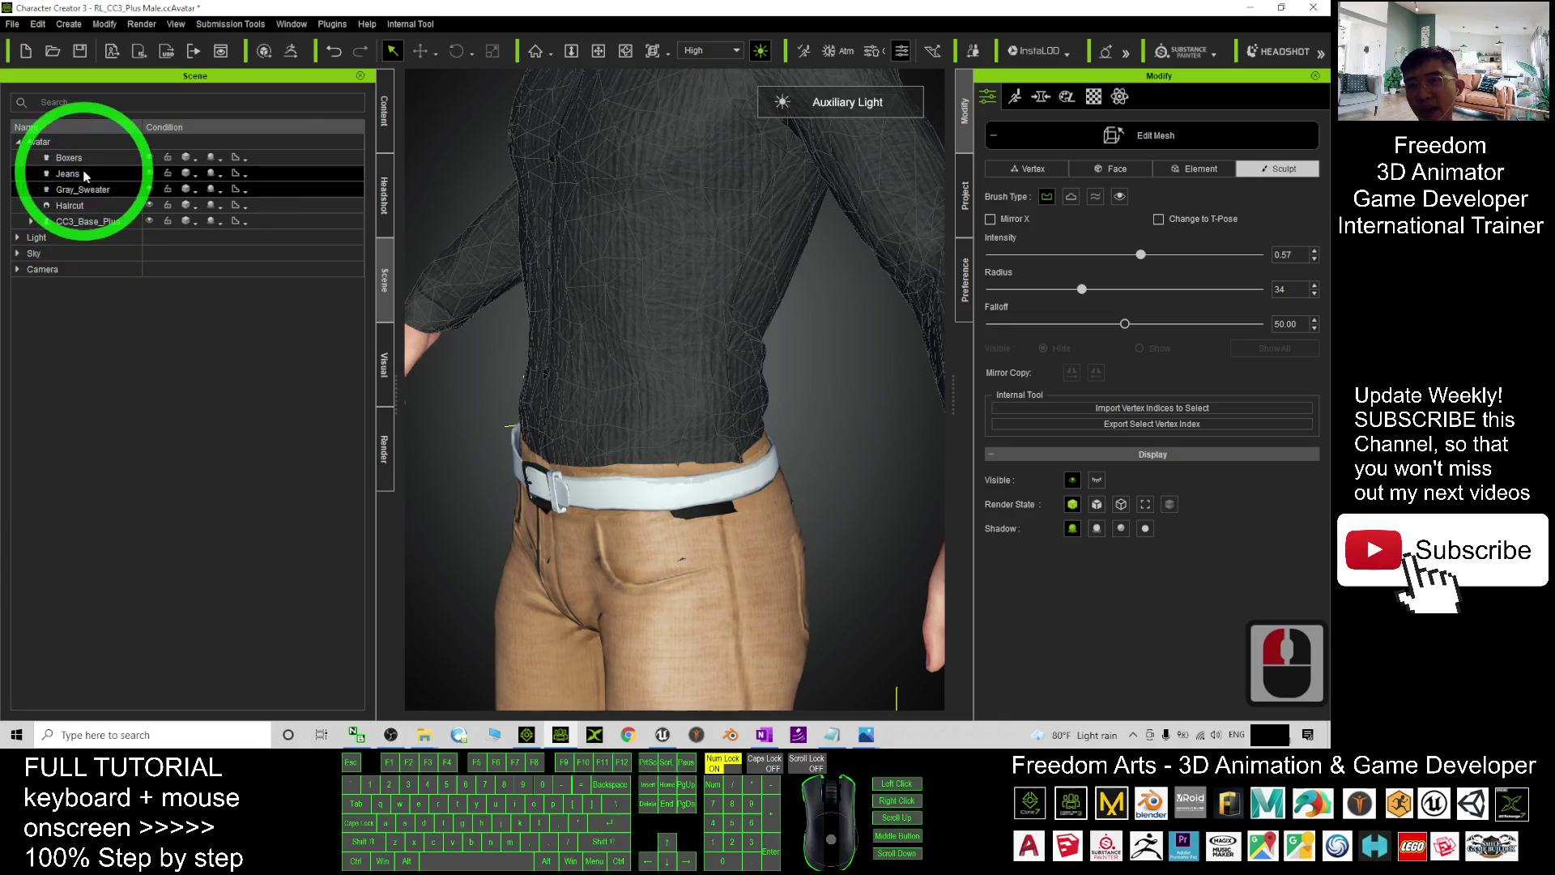
click(87, 158)
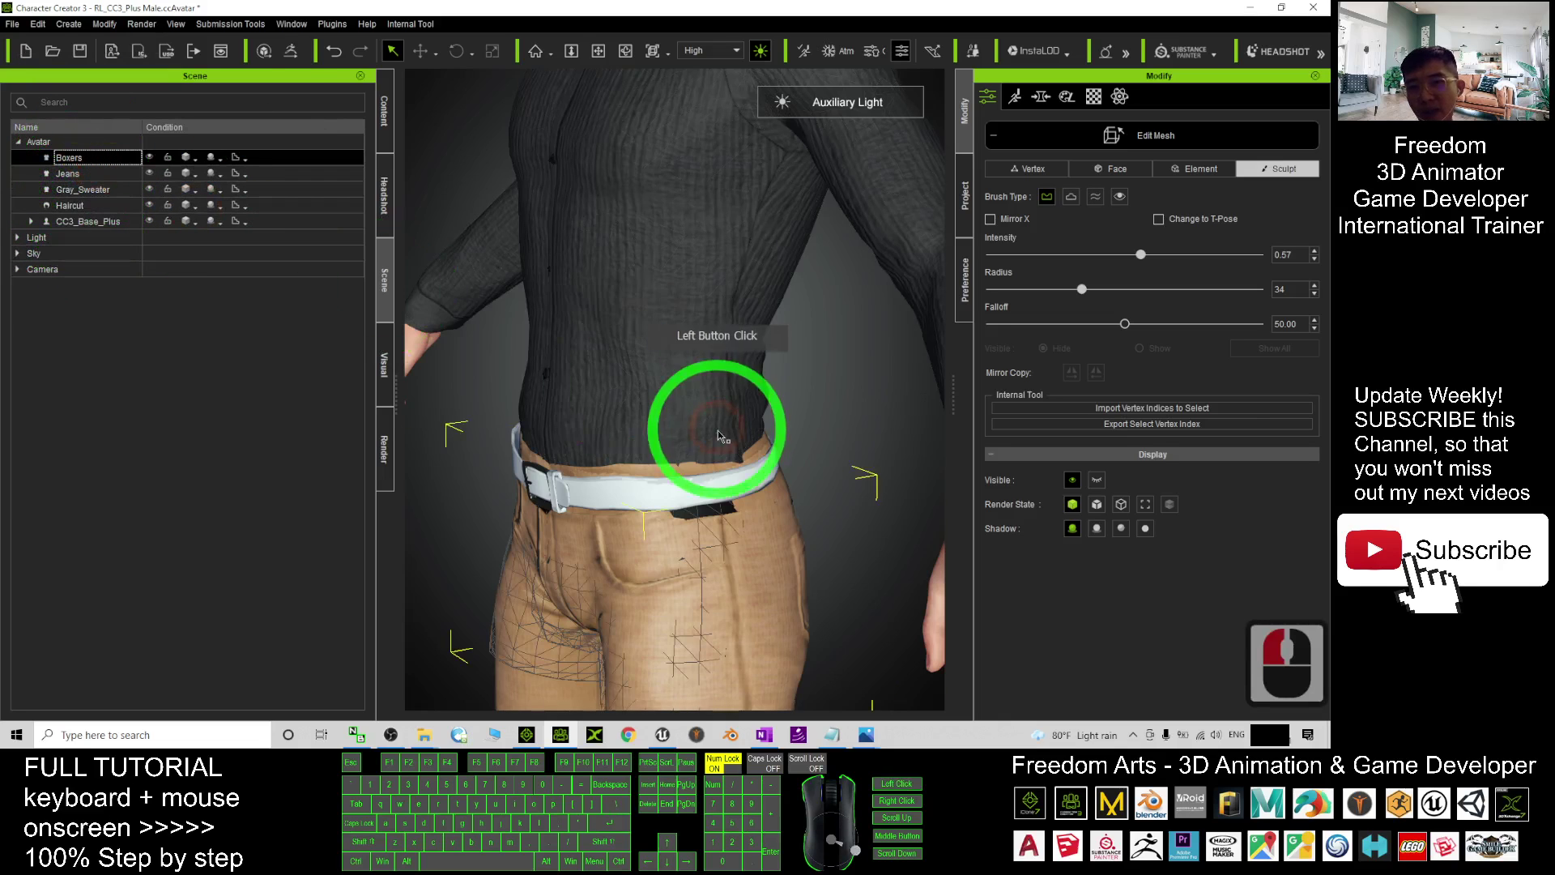
scroll(717, 429, down, 4)
click(108, 161)
double_click(107, 163)
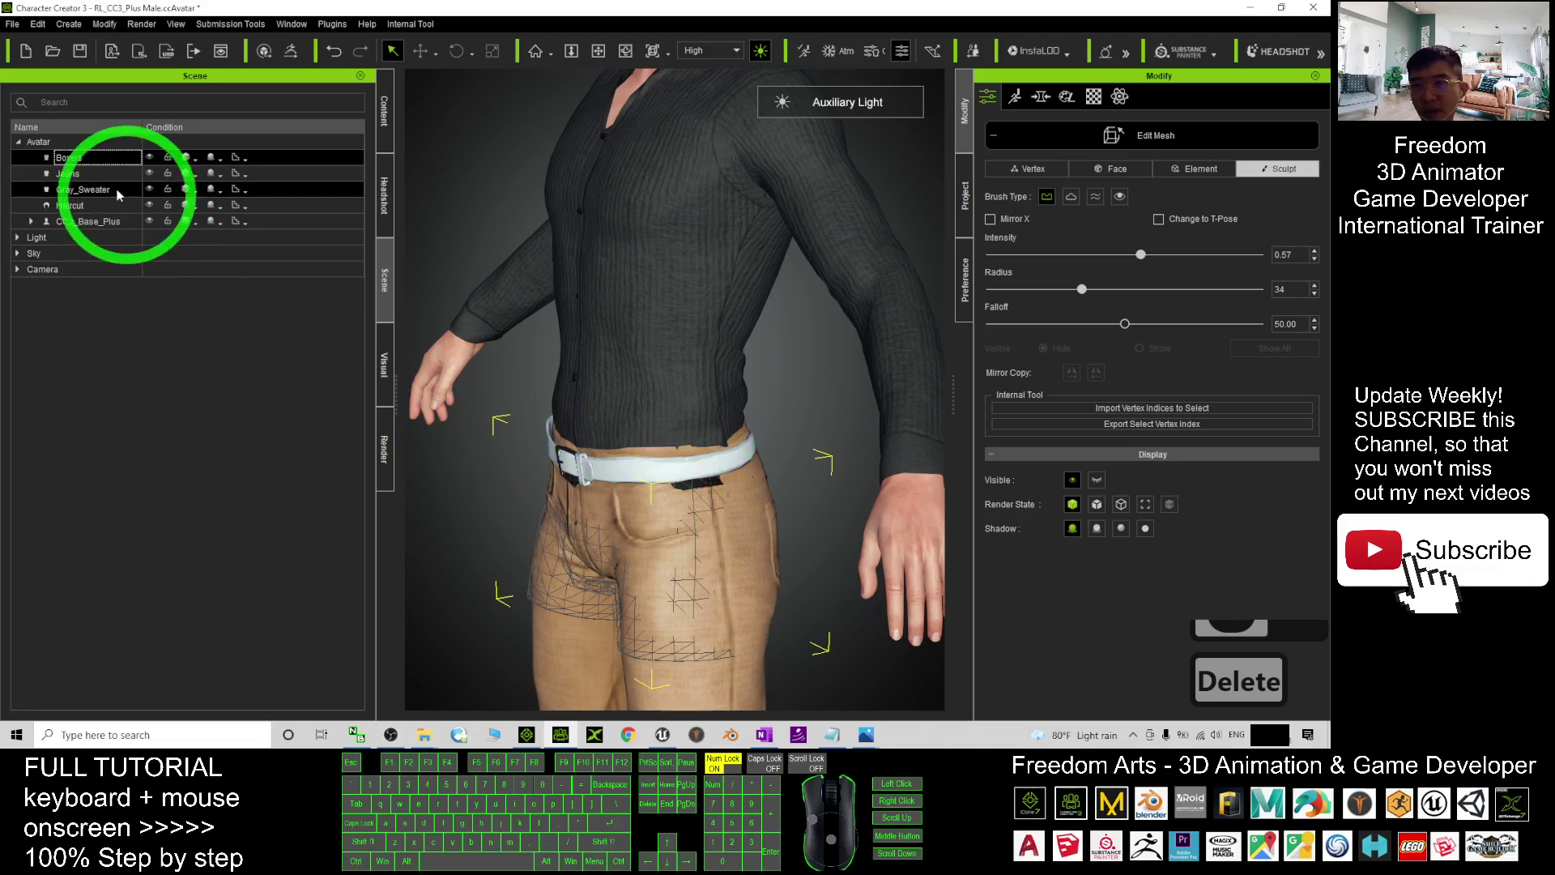
click(76, 158)
click(1064, 165)
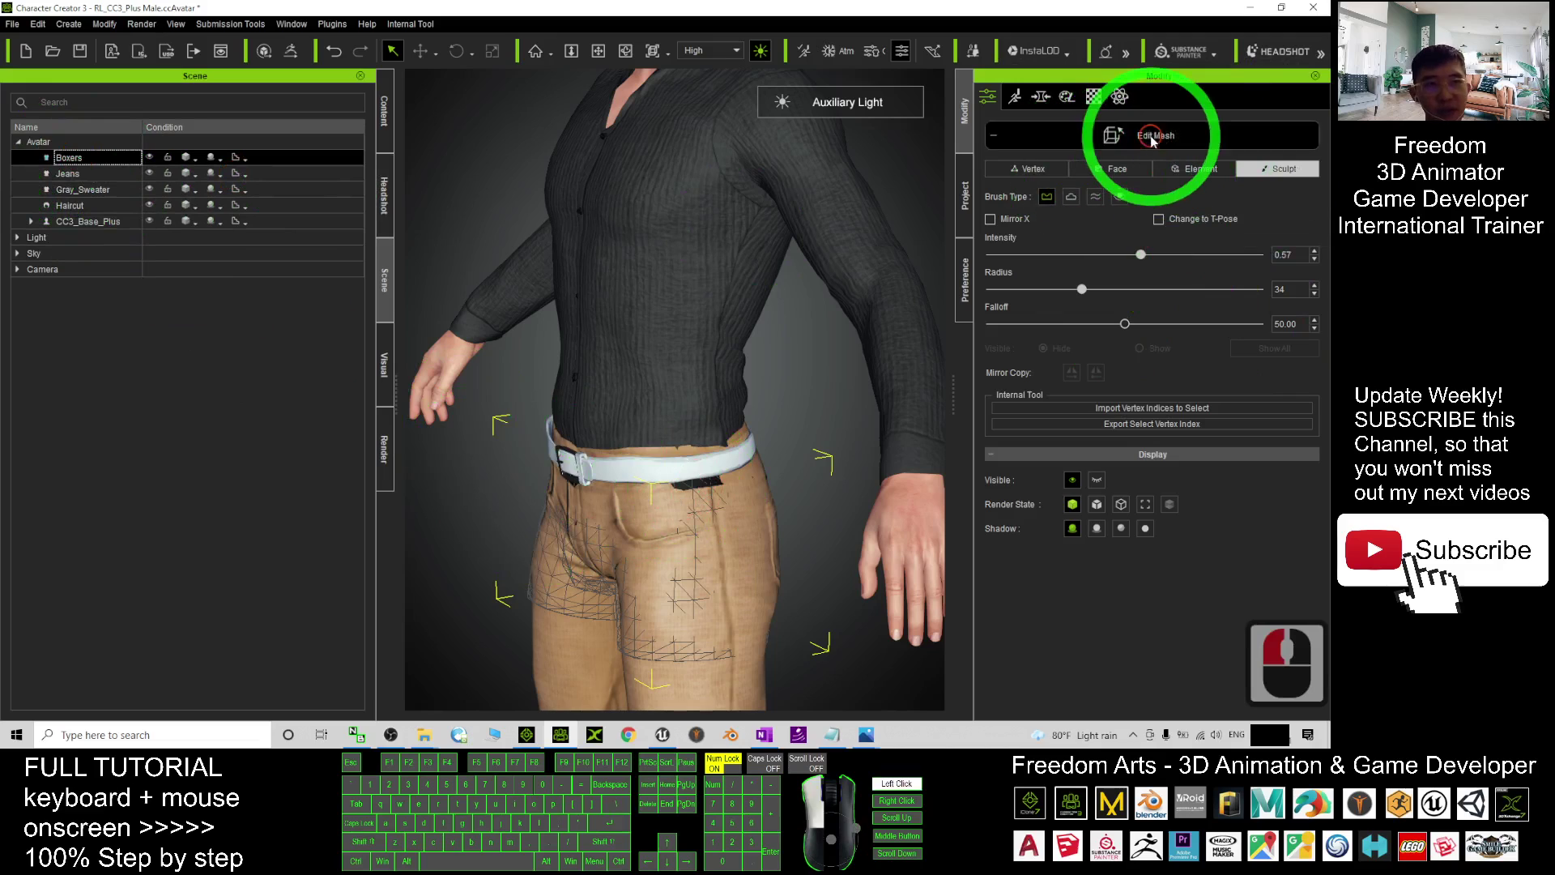
click(1113, 136)
double_click(71, 158)
key(Delete)
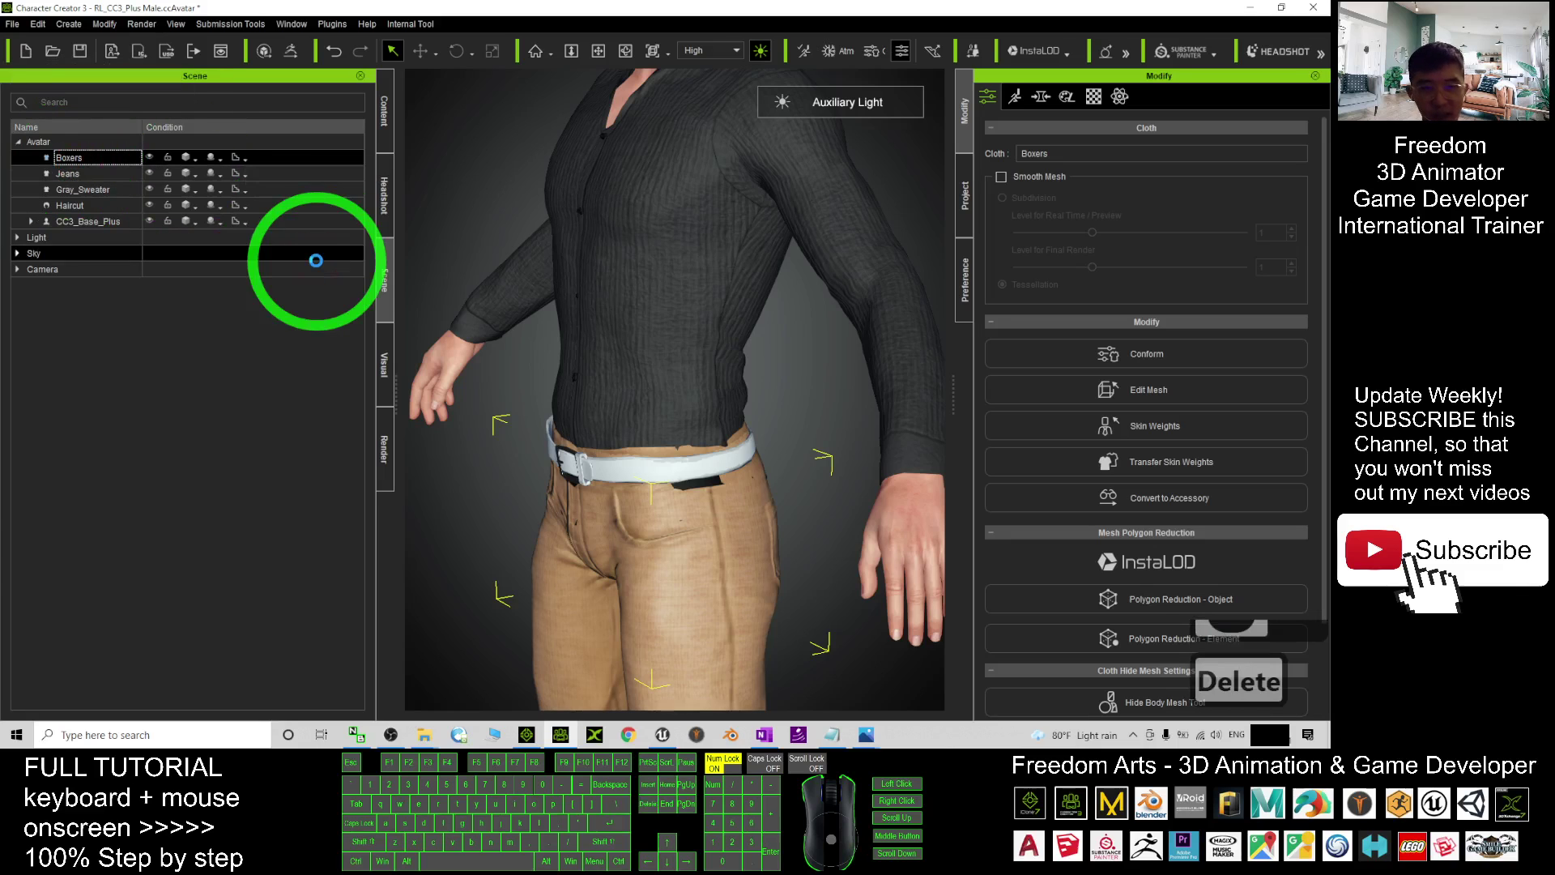
Select Gray_Sweater in the scene and reopen its mesh in Sculpt mode with the inward-pushing brush.
scroll(624, 517, down, 3)
key(c)
drag(613, 541, 645, 451)
click(118, 190)
click(82, 175)
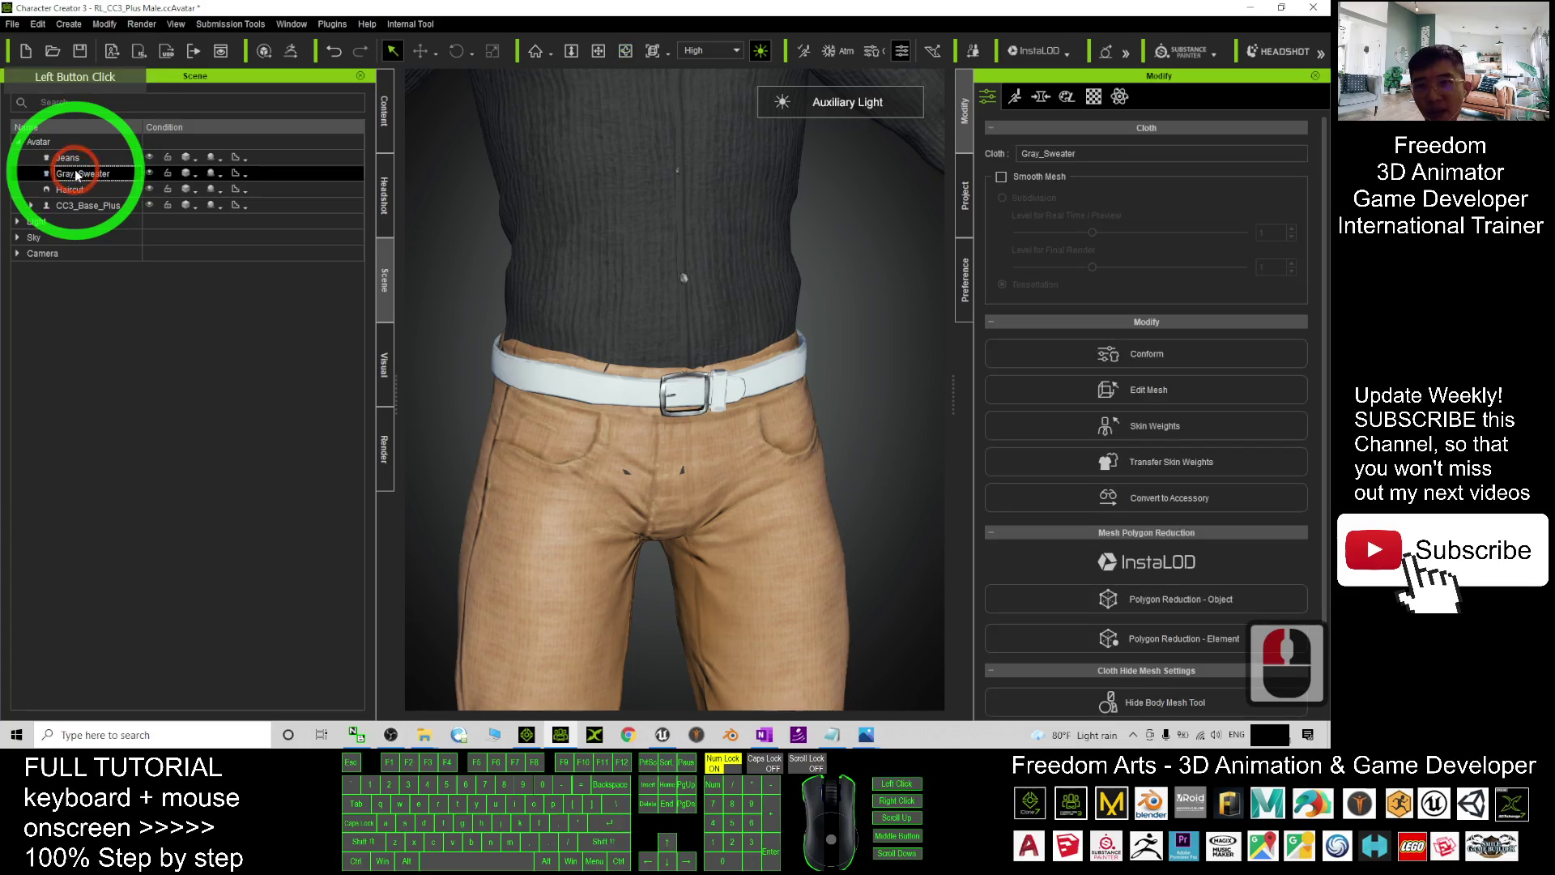
click(71, 158)
click(85, 193)
click(694, 340)
scroll(707, 363, down, 20)
scroll(707, 362, up, 12)
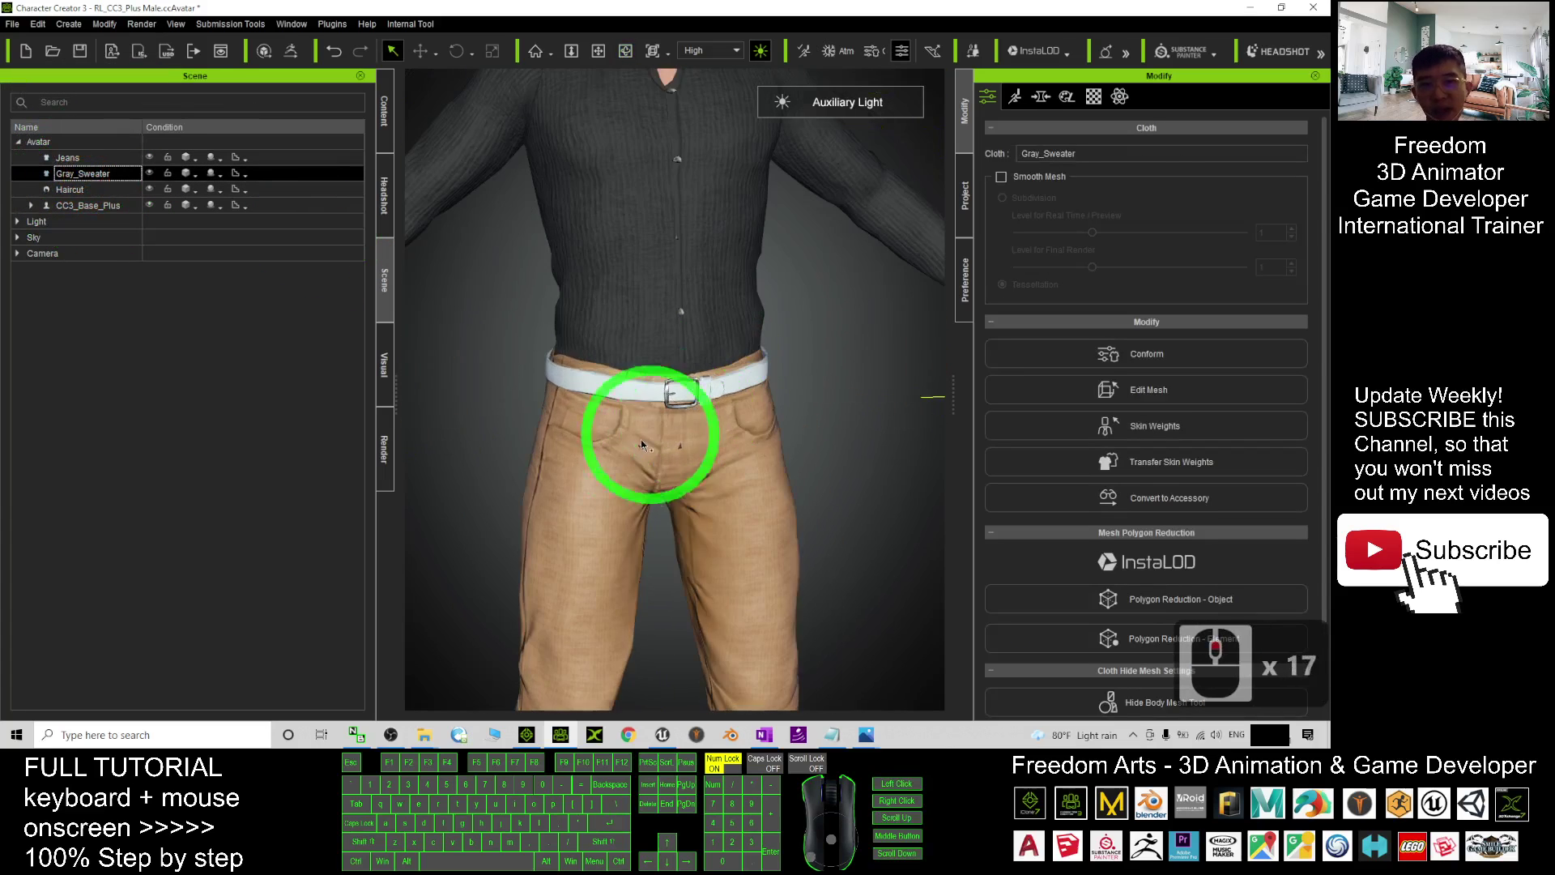
click(1158, 393)
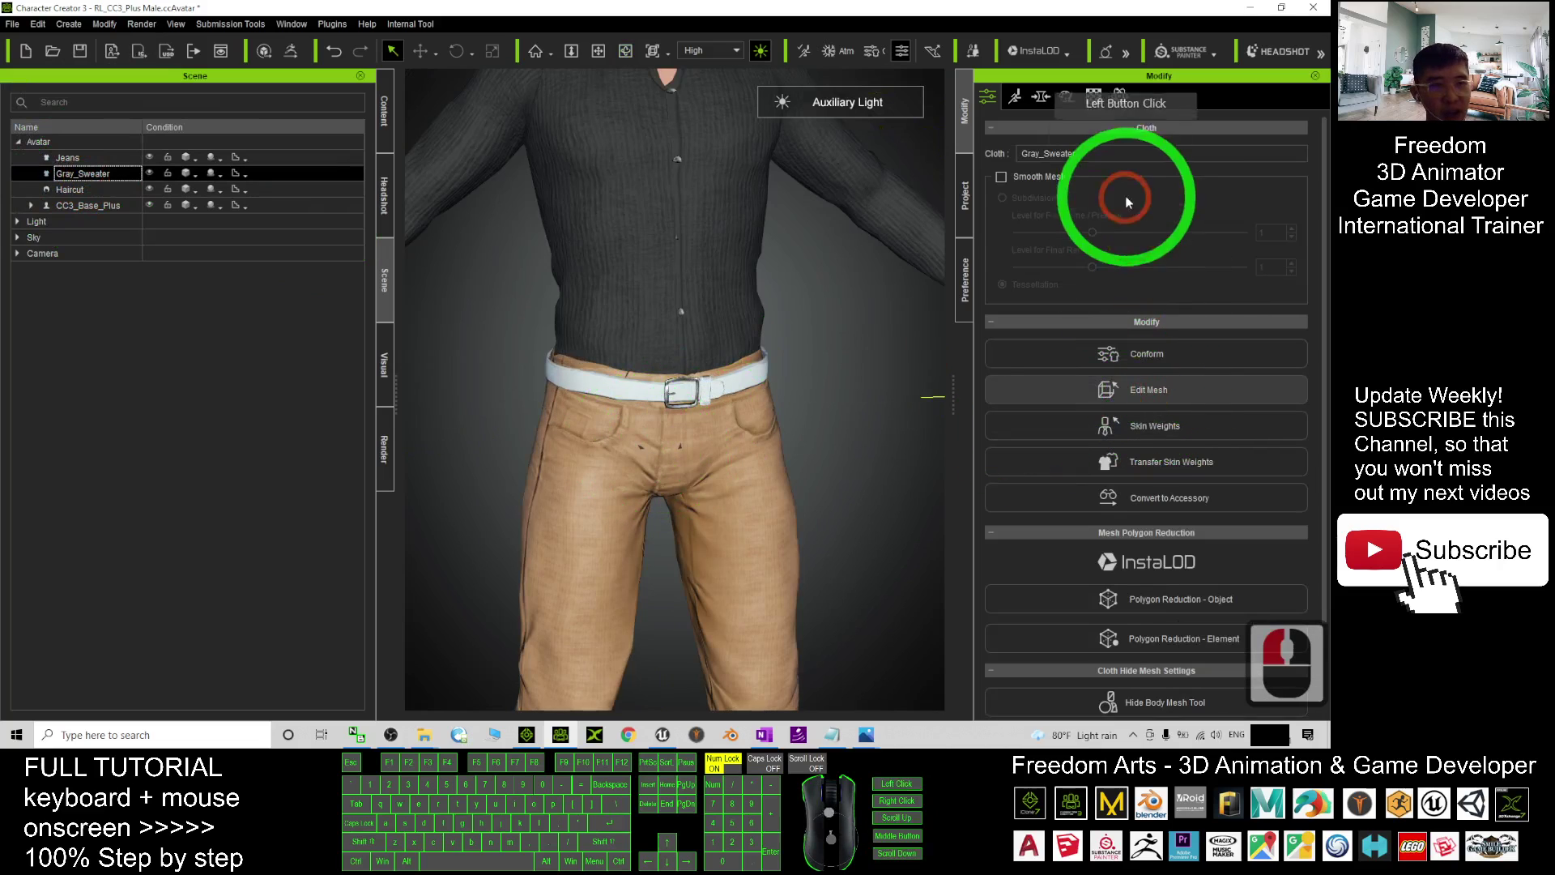
click(1273, 170)
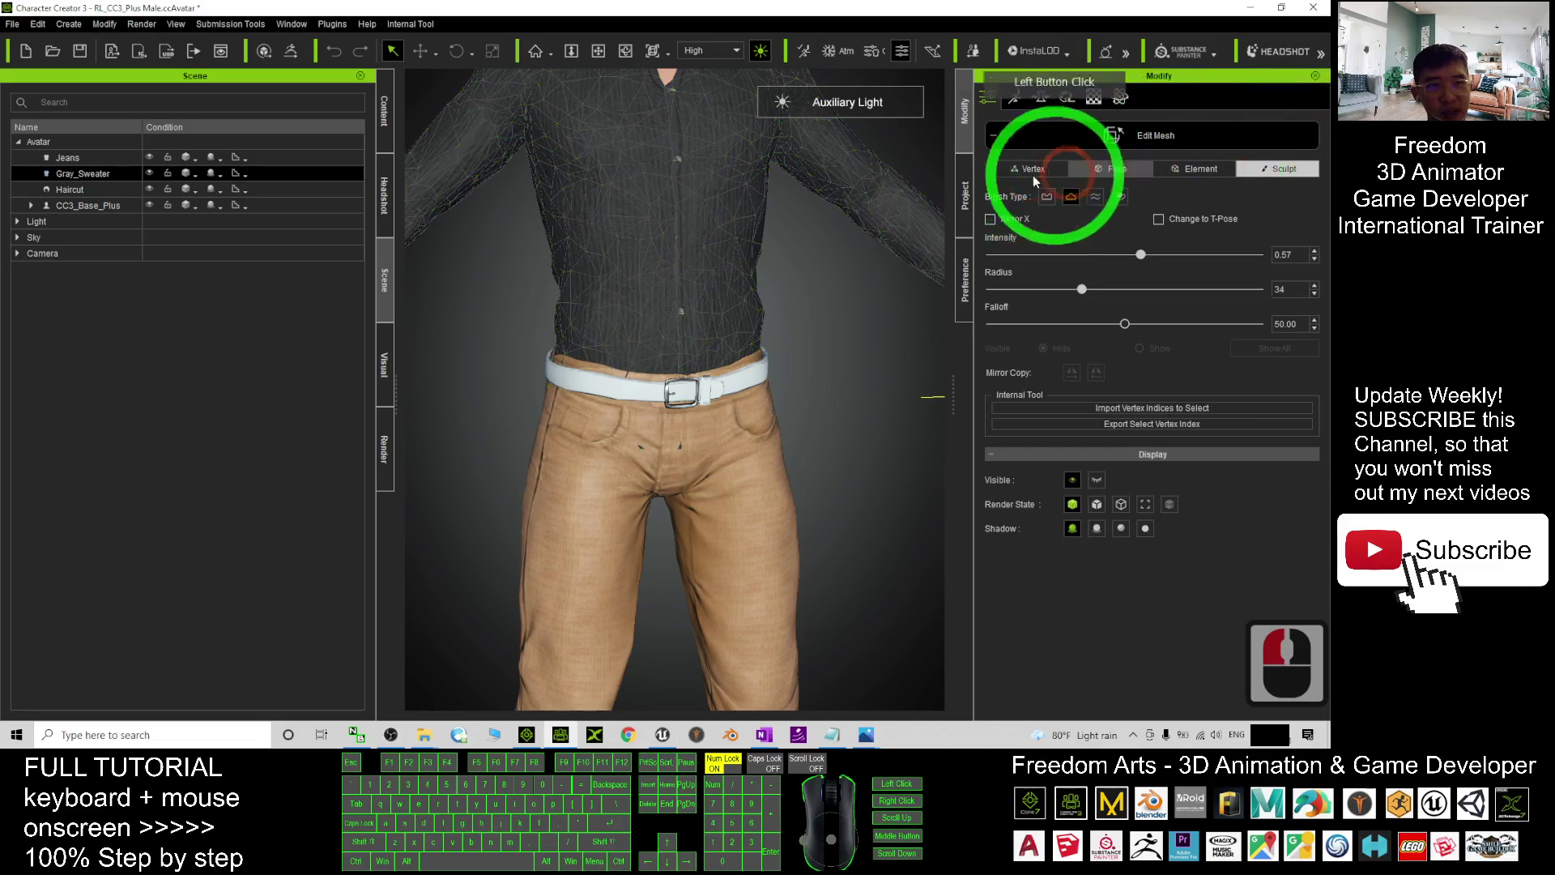
Push in the last small shirt spots poking through the front of the jeans beside the fly.
click(680, 452)
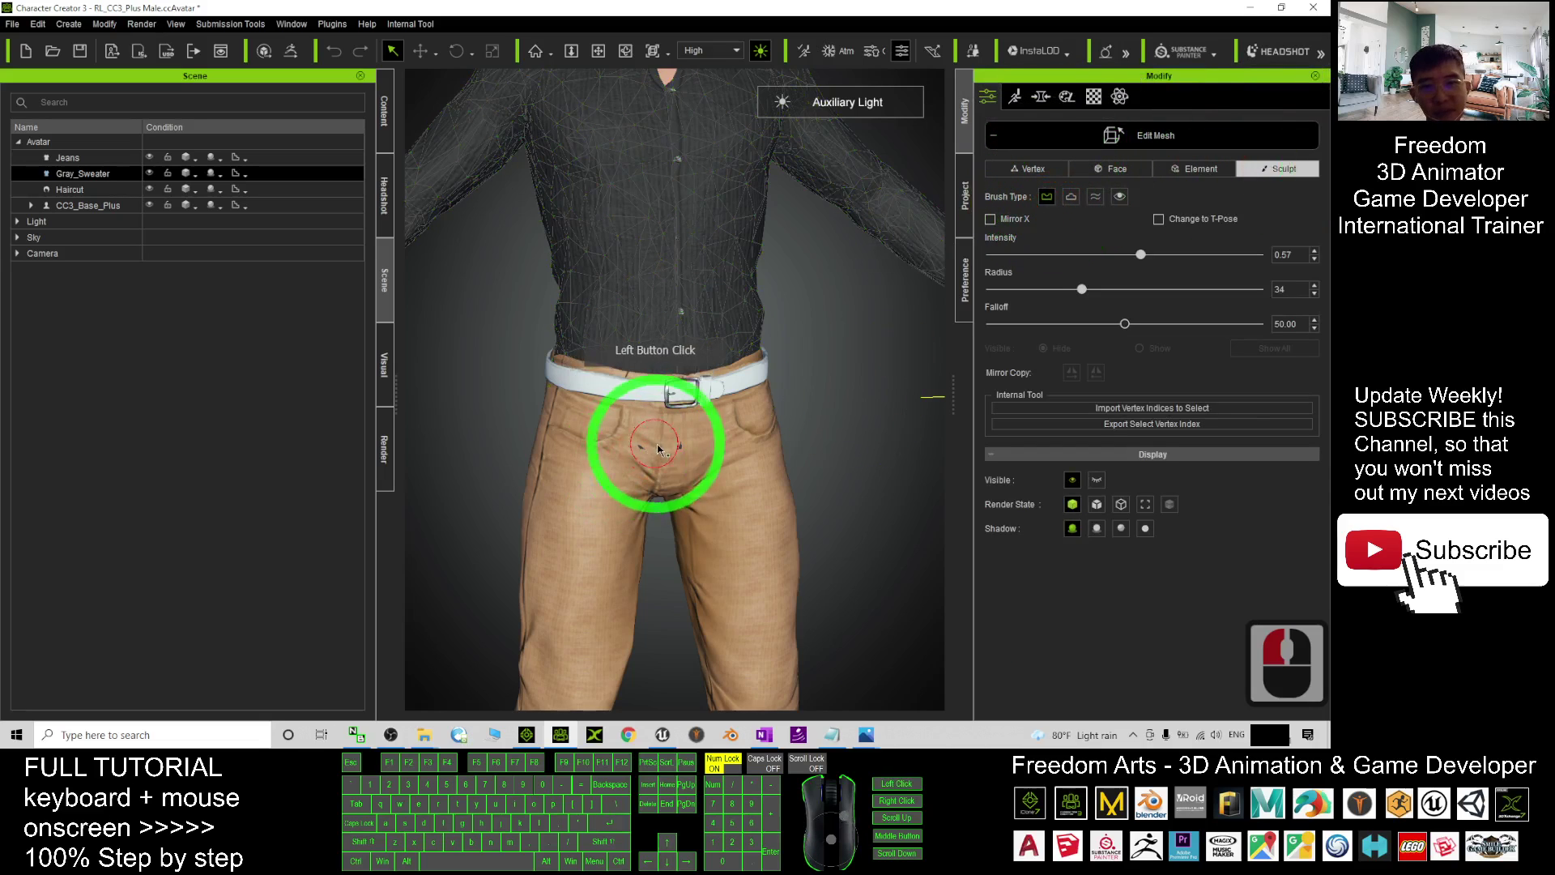
double_click(682, 453)
double_click(682, 453)
drag(681, 453, 730, 446)
double_click(686, 443)
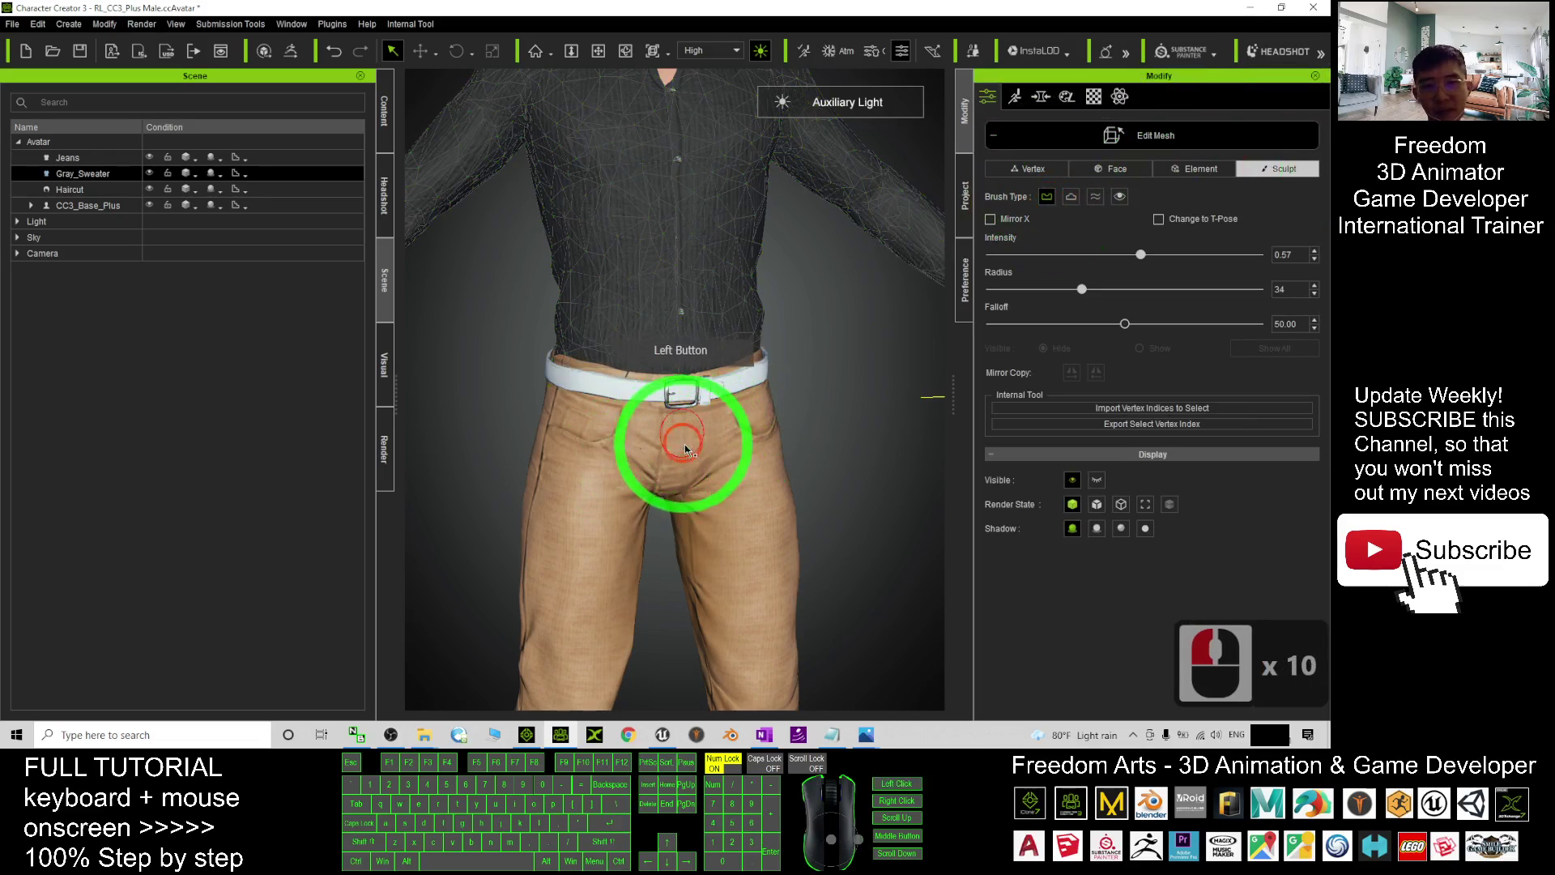
Push in the shirt spots poking through the jeans above the back pockets, working from the character's back right.
double_click(520, 523)
drag(515, 517, 1178, 508)
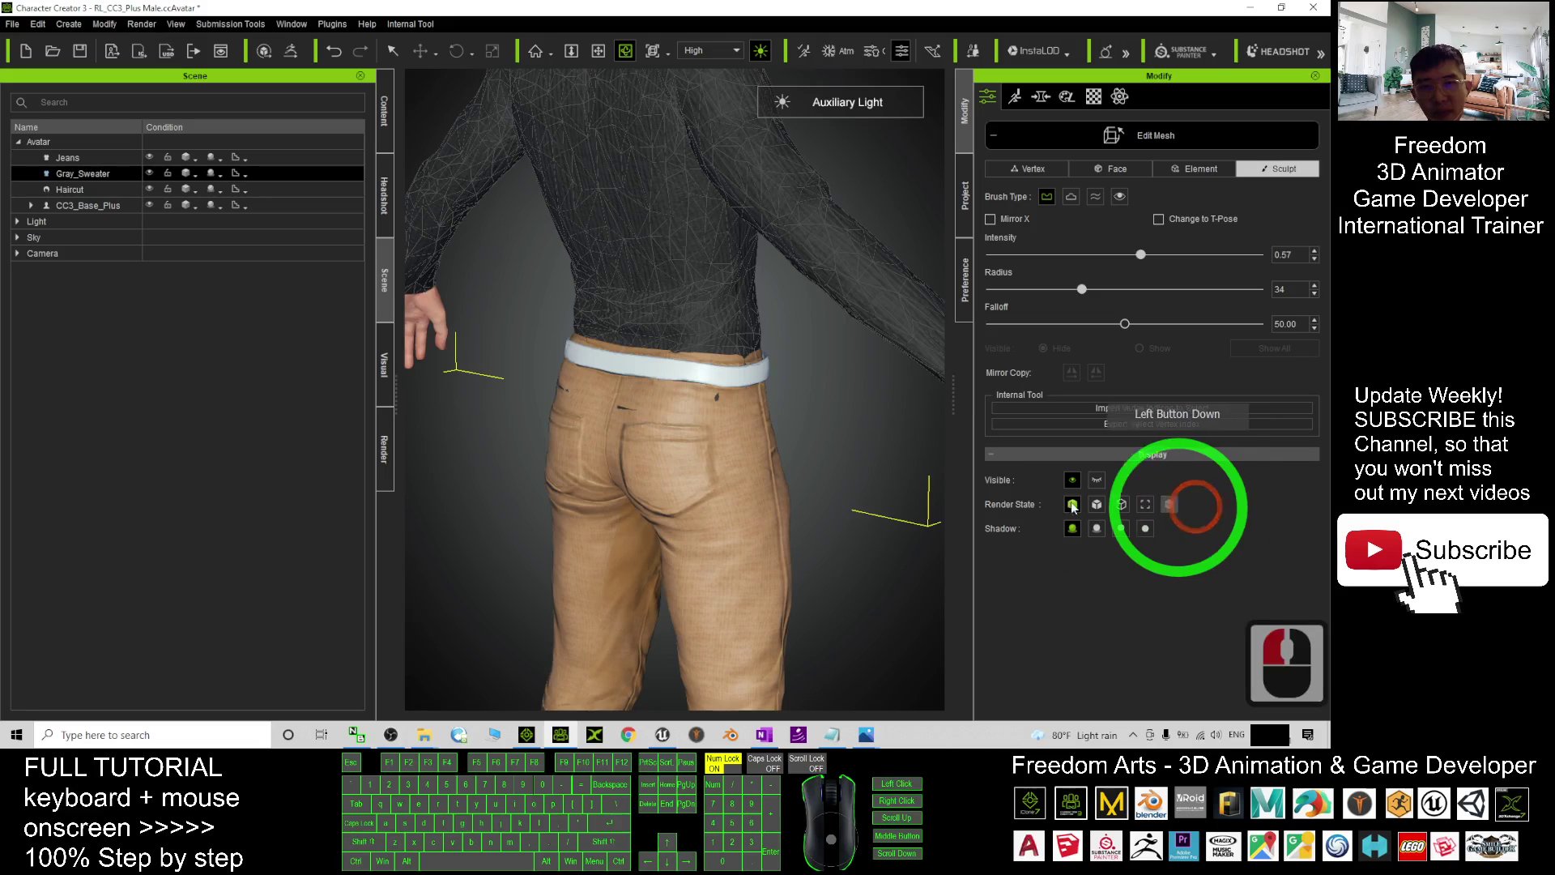
key(q)
double_click(712, 398)
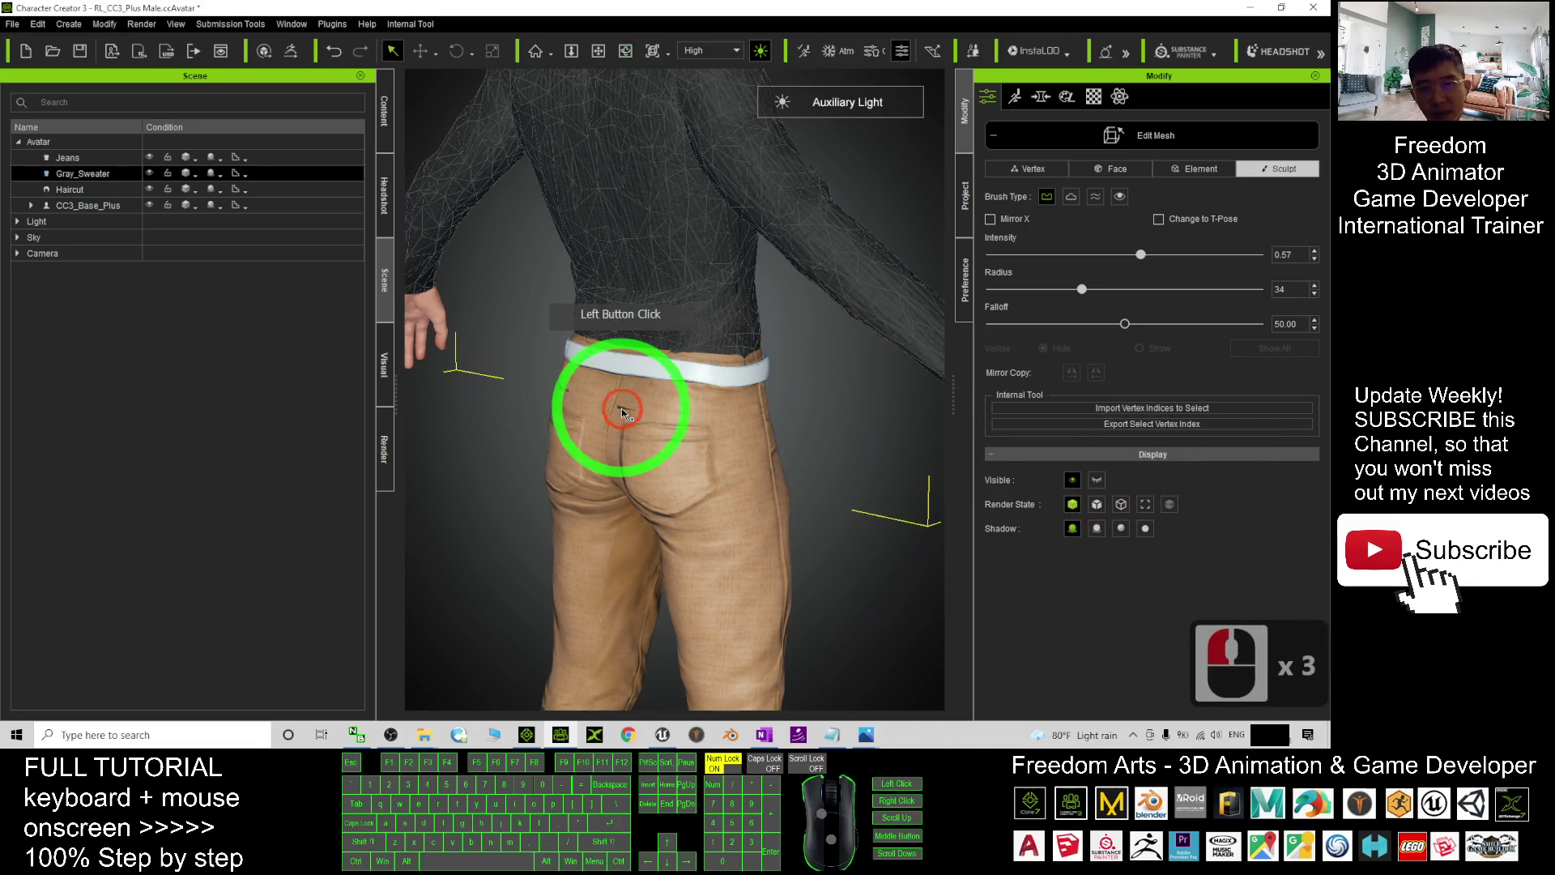
click(622, 409)
click(631, 412)
Push in the shirt mesh showing through the jeans below the belt at the character's back left.
key(c)
drag(546, 503, 981, 510)
key(q)
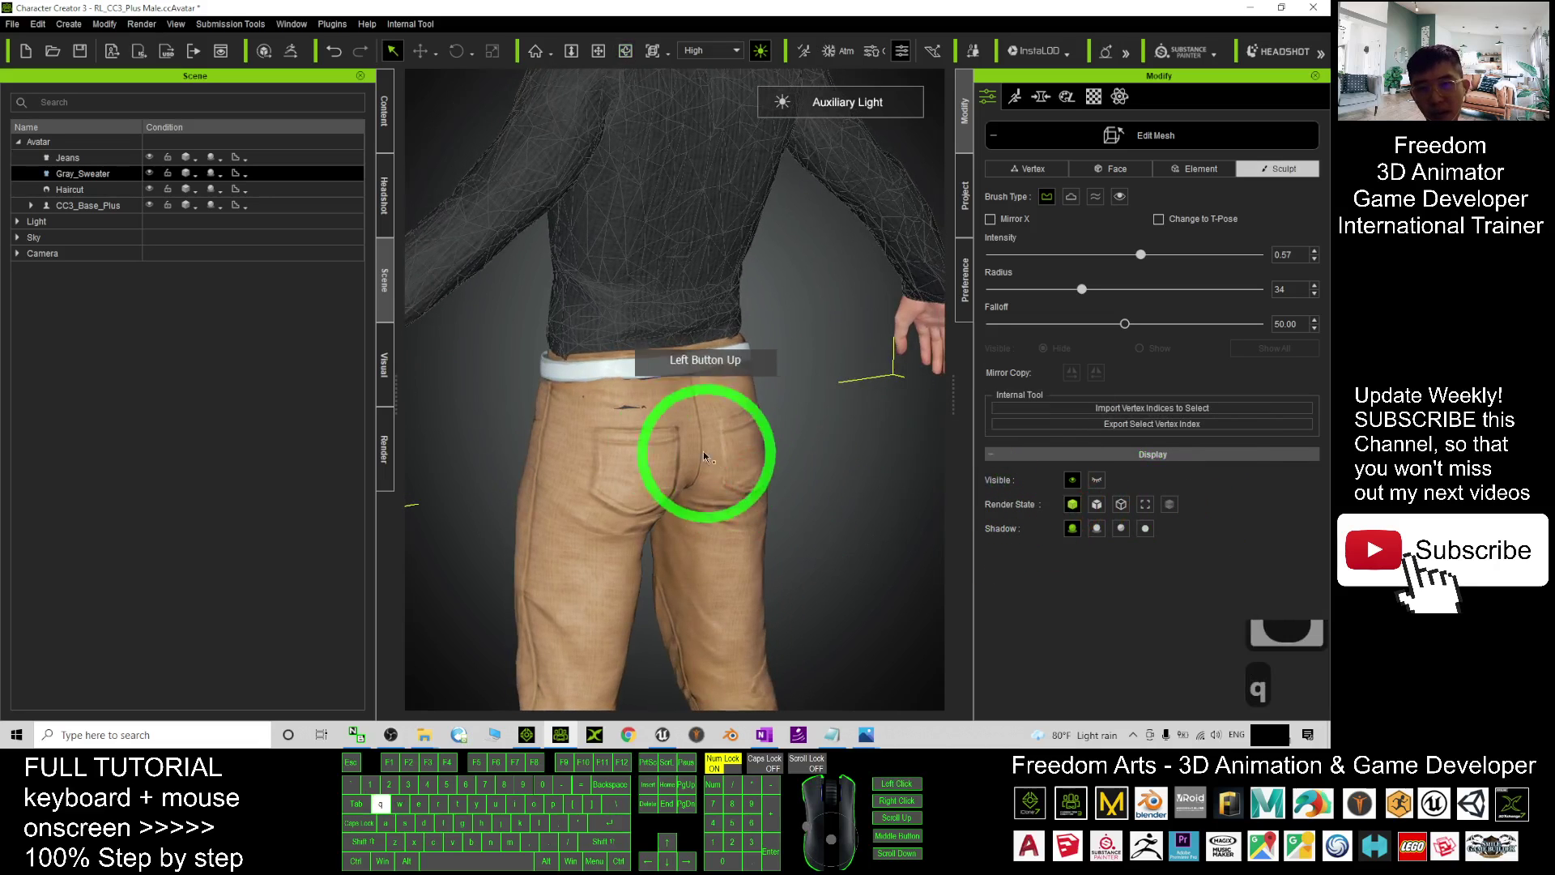
click(619, 409)
double_click(618, 403)
double_click(576, 403)
click(566, 398)
click(535, 417)
click(694, 380)
click(656, 379)
click(656, 379)
click(618, 388)
Push the shirt inward at the belt along the character's left hip.
drag(538, 422, 912, 502)
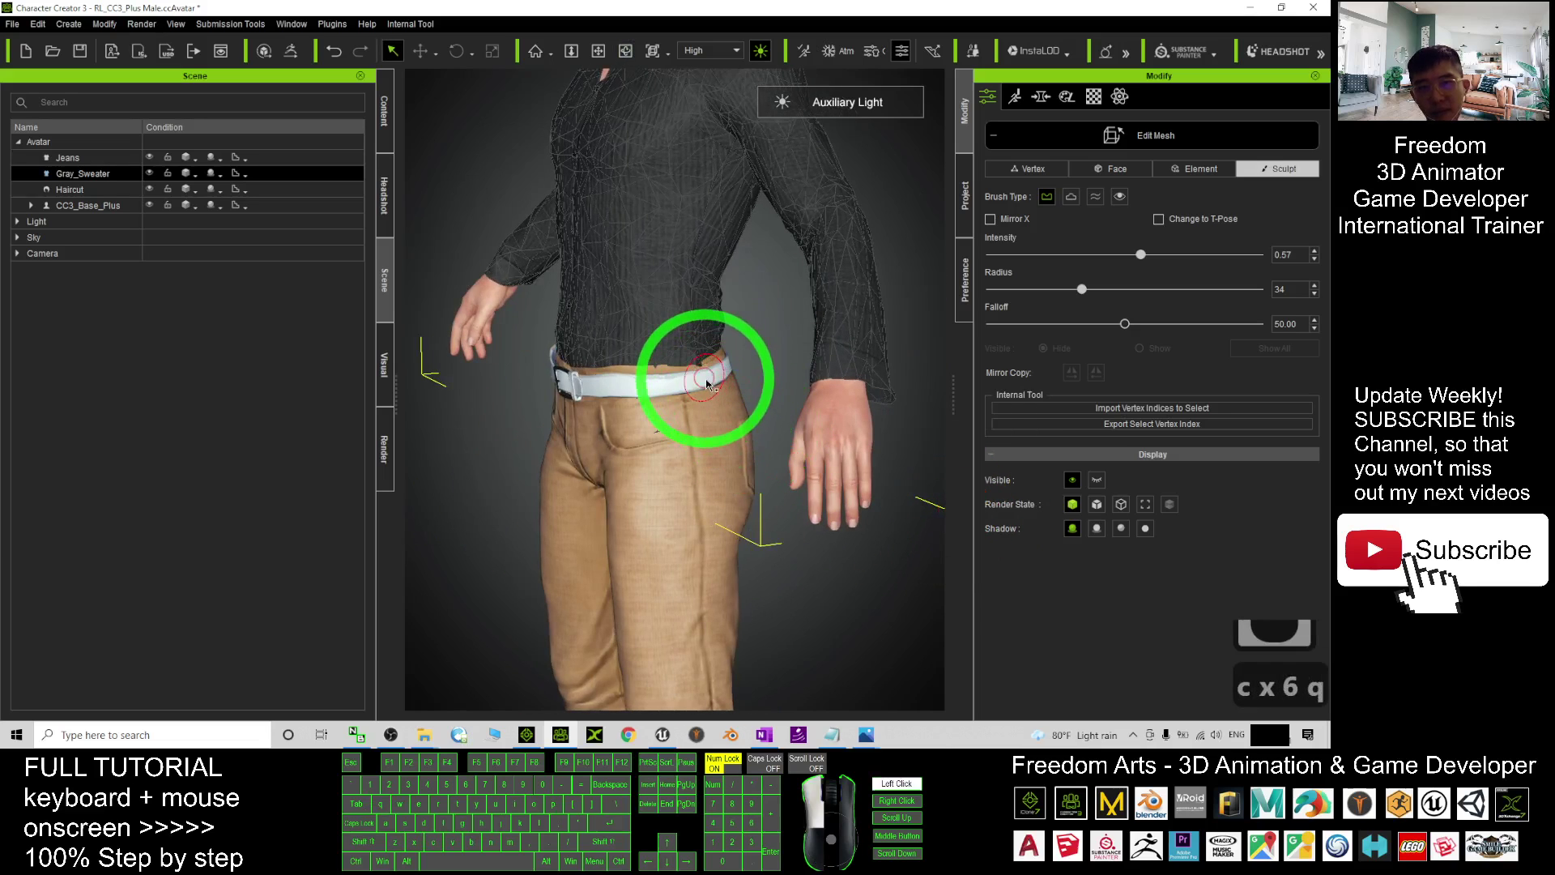
double_click(678, 377)
click(691, 383)
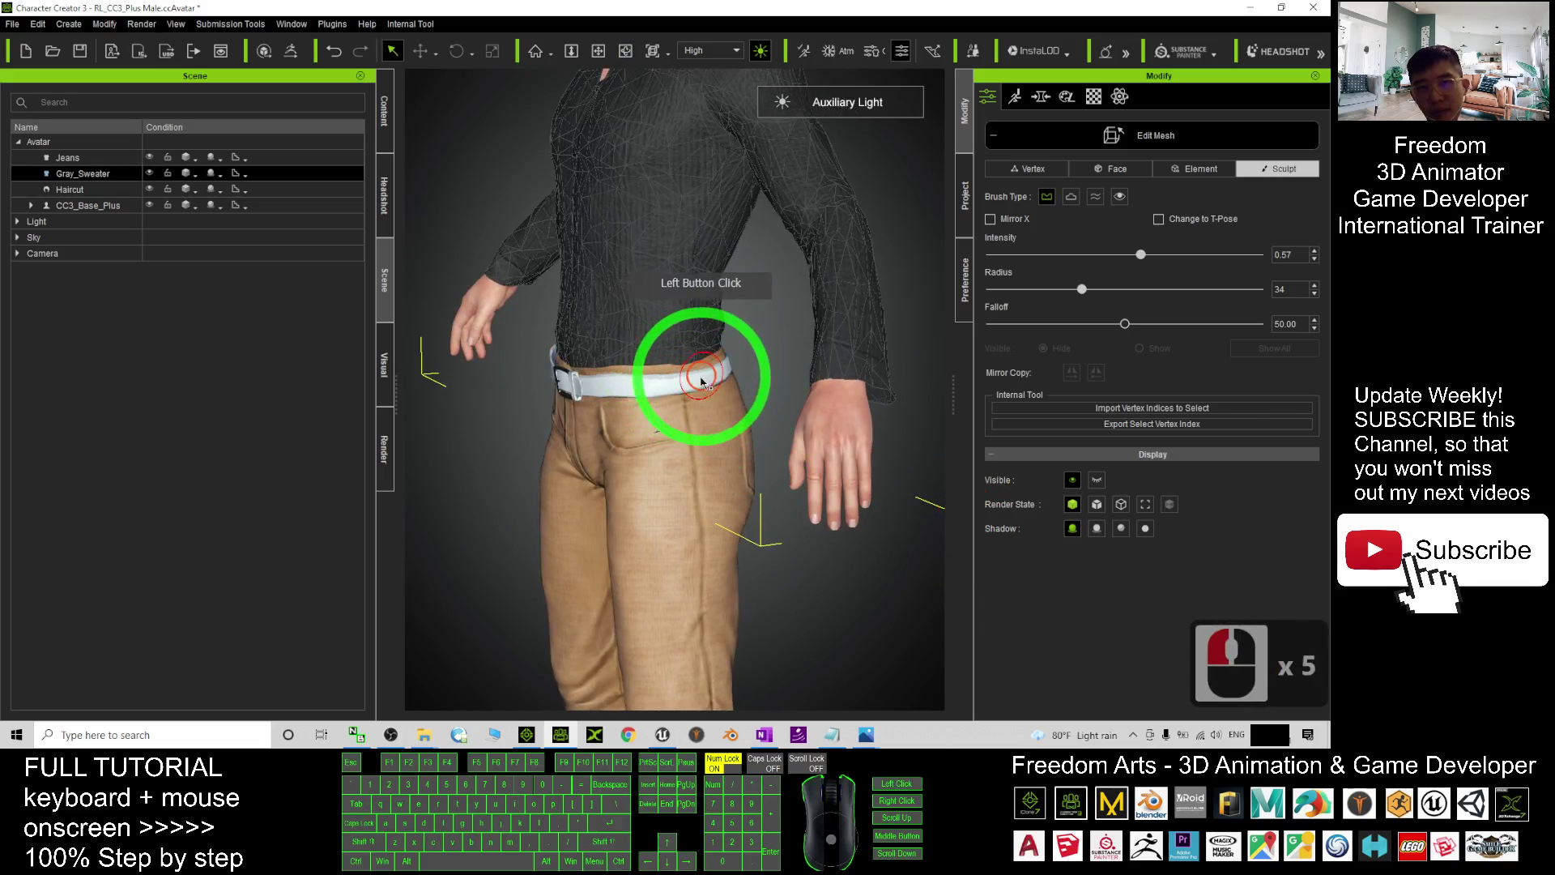